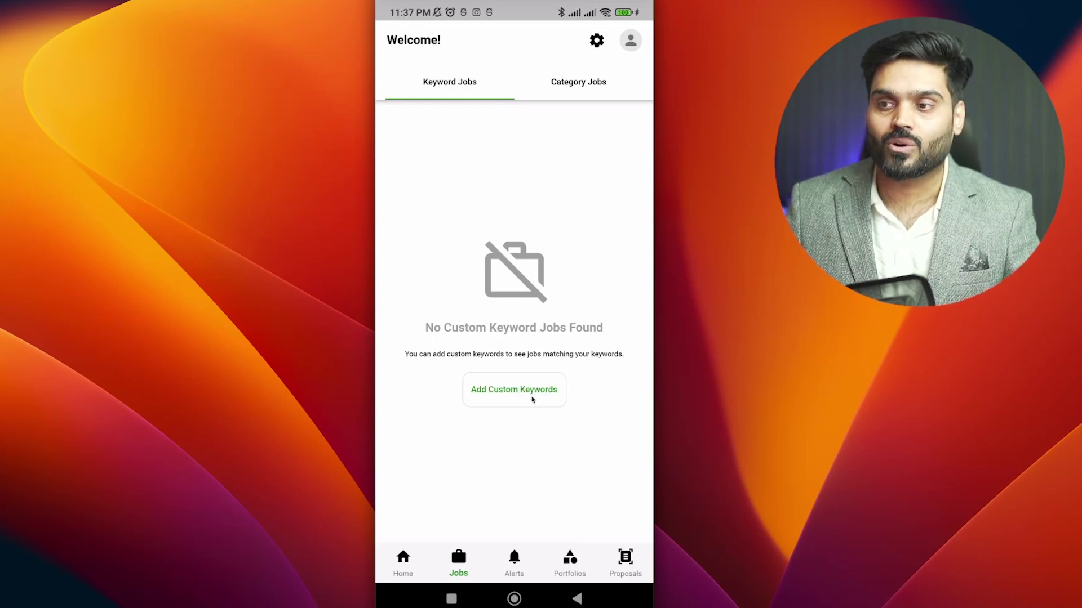
- Start the Monthly package's 3-day free trial from Add Custom Keywords, then return to Keyword Jobs
click(531, 396)
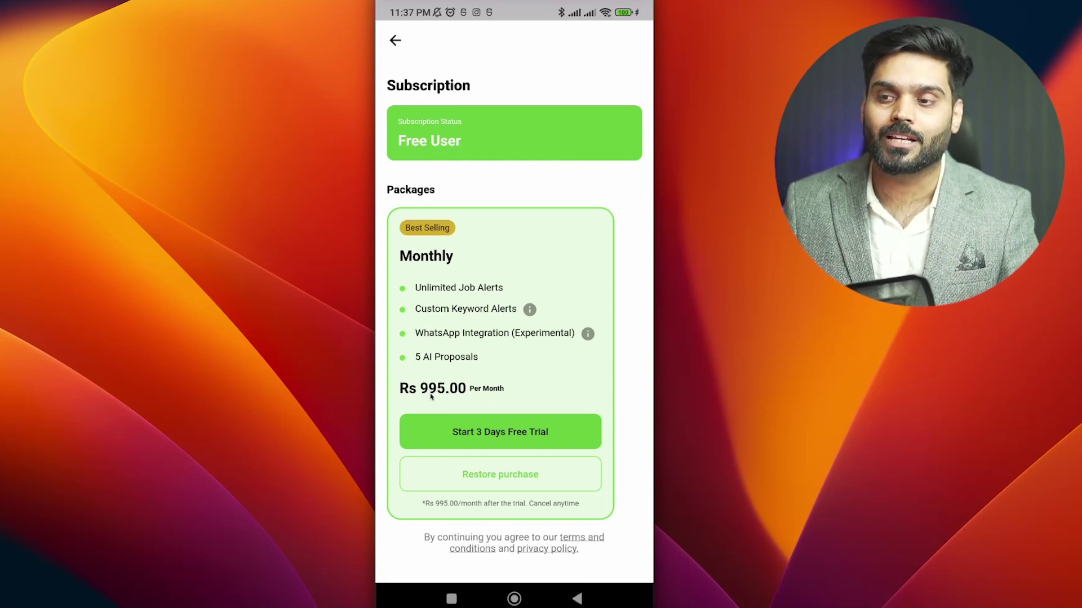
click(457, 432)
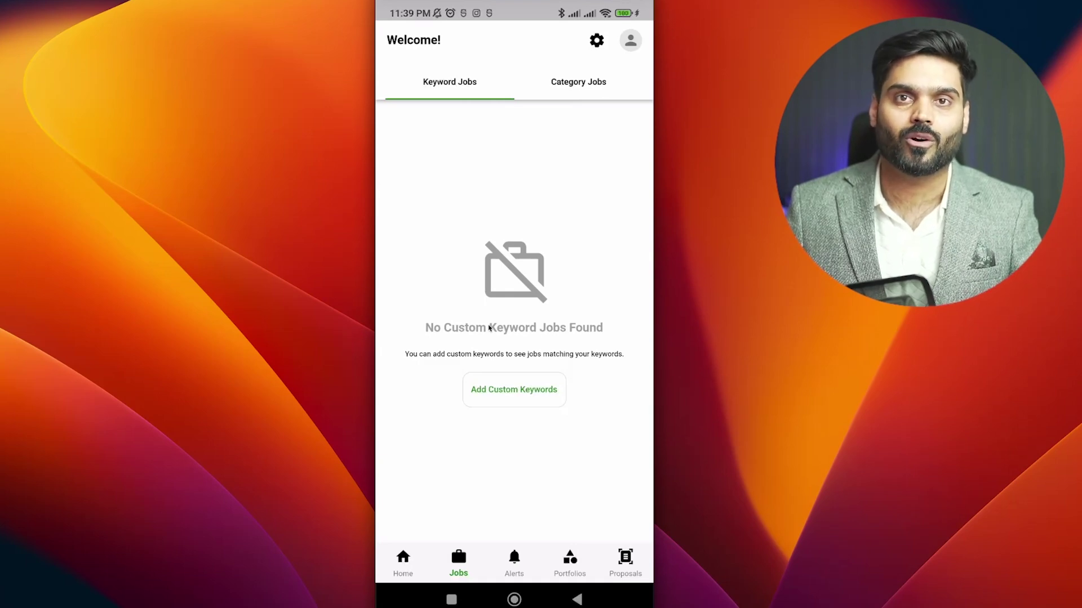
- Open a new custom keyword alert and name it 'My Keyword Related Jobs'
click(500, 399)
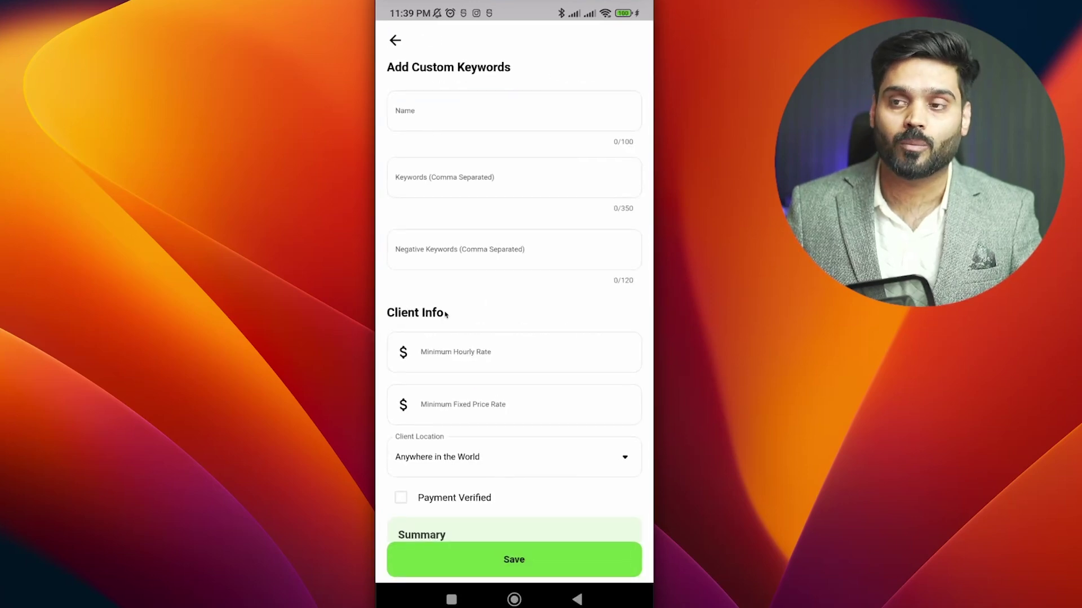
drag(449, 319, 454, 256)
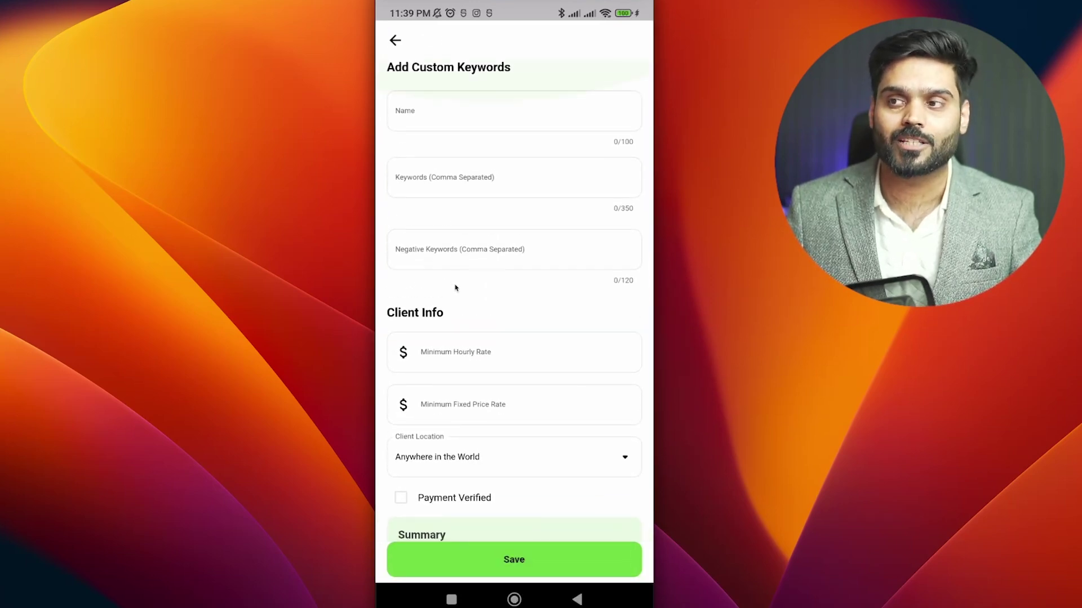
click(431, 111)
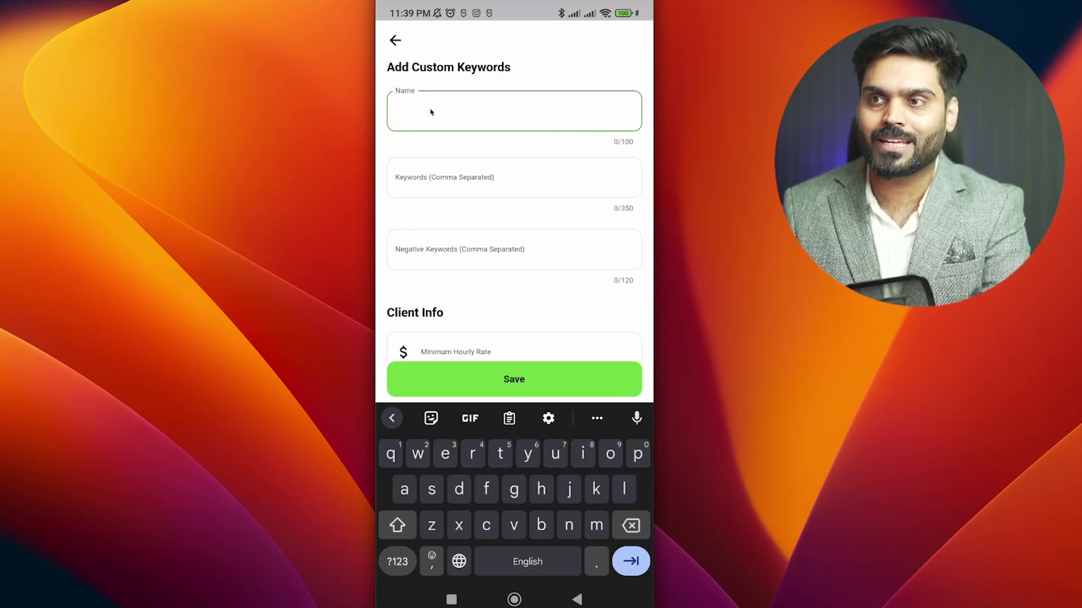
text(My Key)
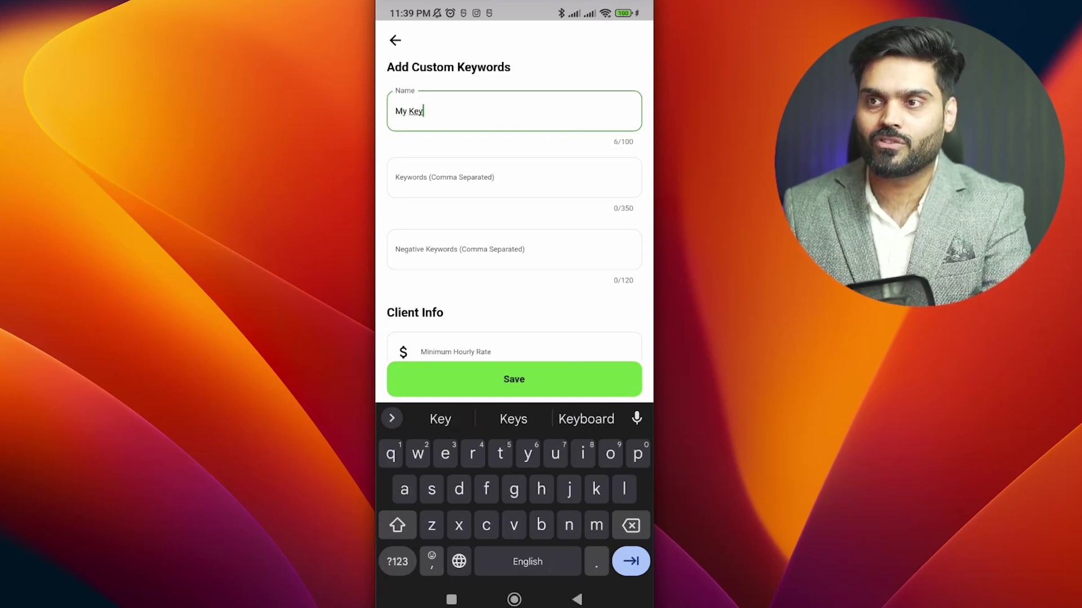
text(word Related Jobs)
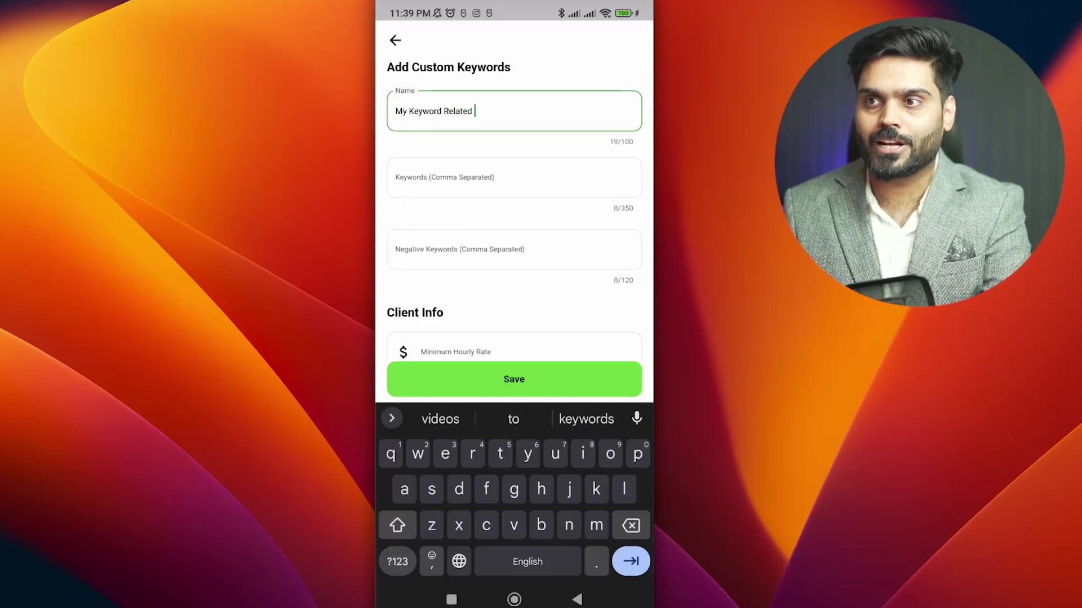
- Enter the keywords chatgpt, flutter, firebase and mobile app development, comma-separated
click(434, 169)
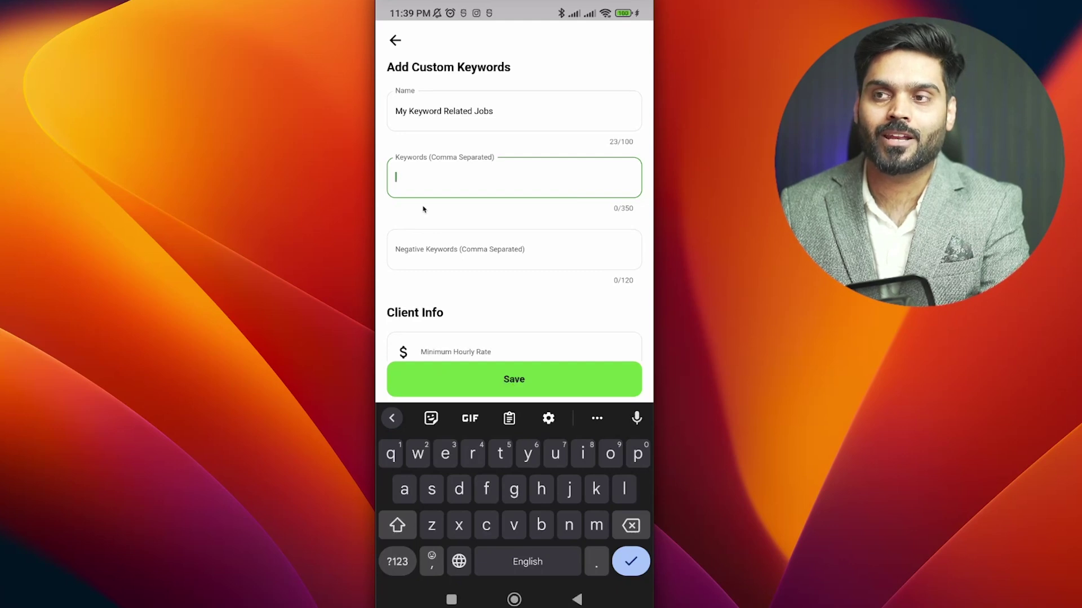
text(chatgpt)
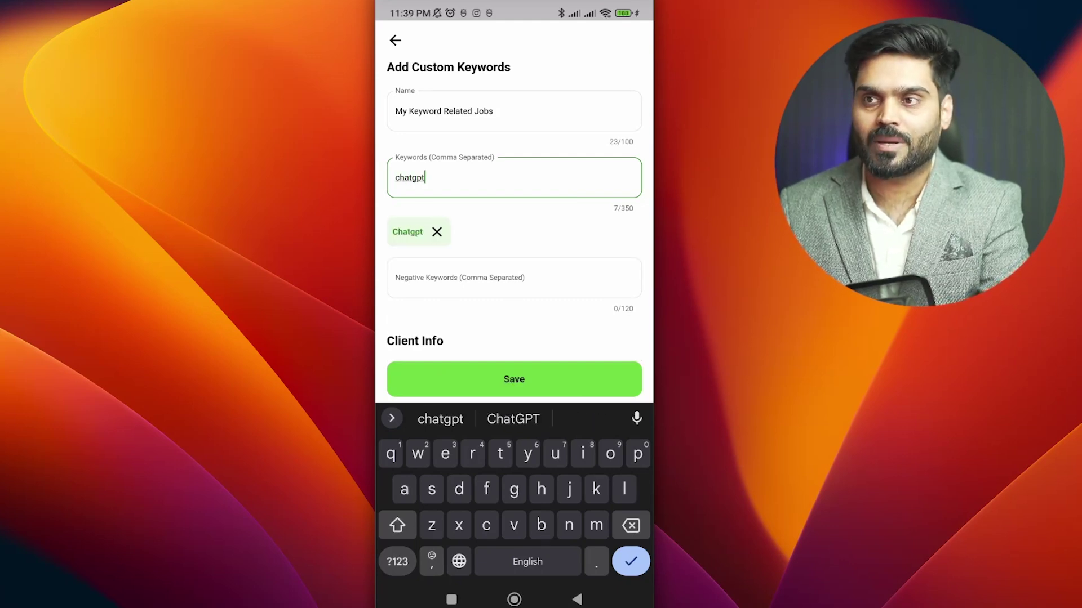
text(, p)
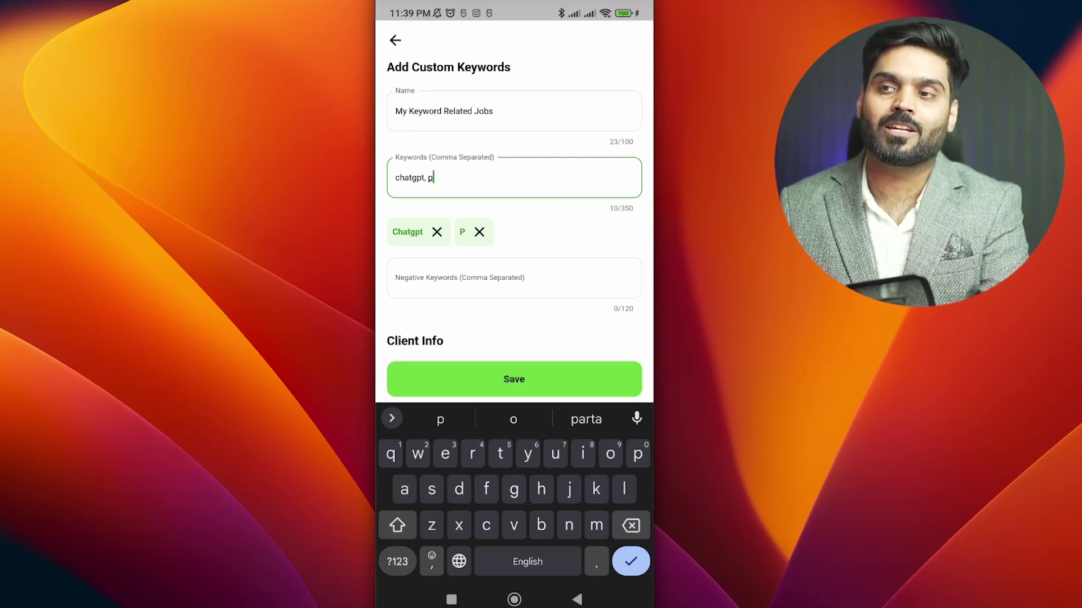
key(BackSpace)
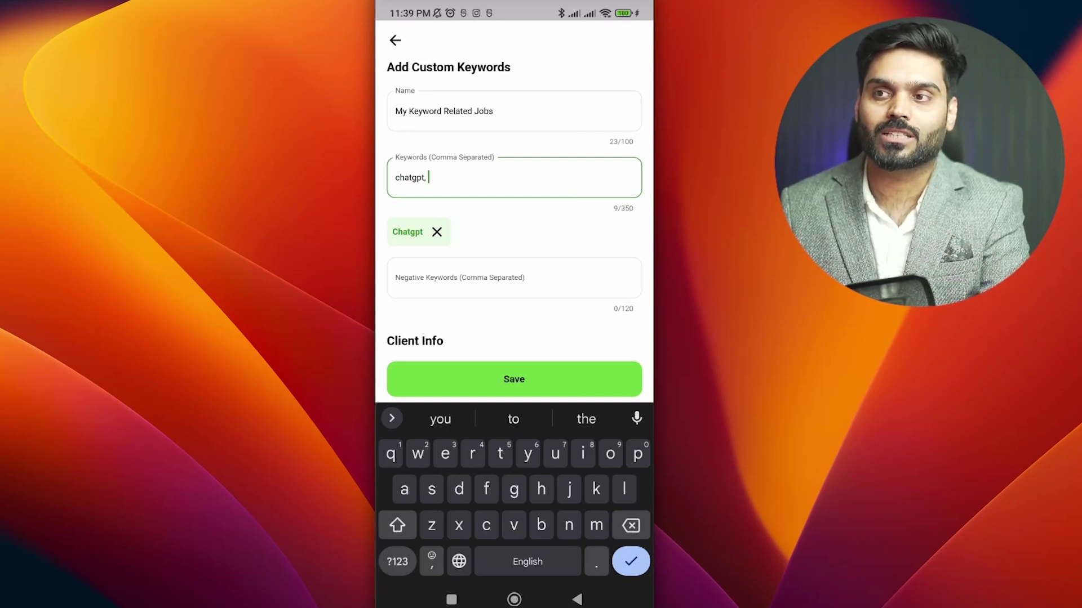
text(flut)
key(BackSpace)
key(BackSpace)
key(BackSpace)
key(BackSpace)
text(flu)
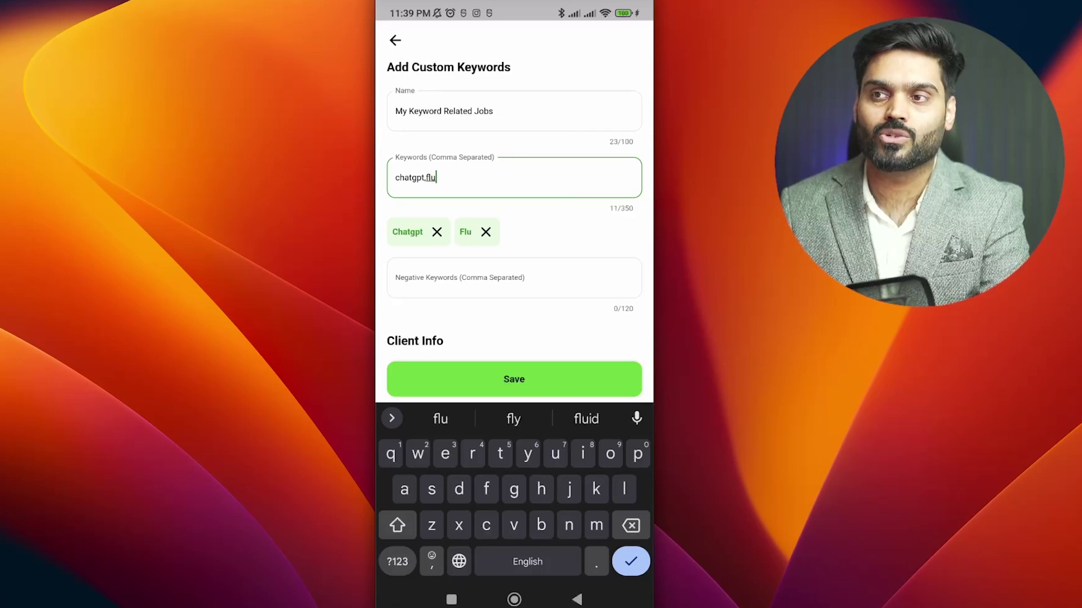
text(tter,firebase,)
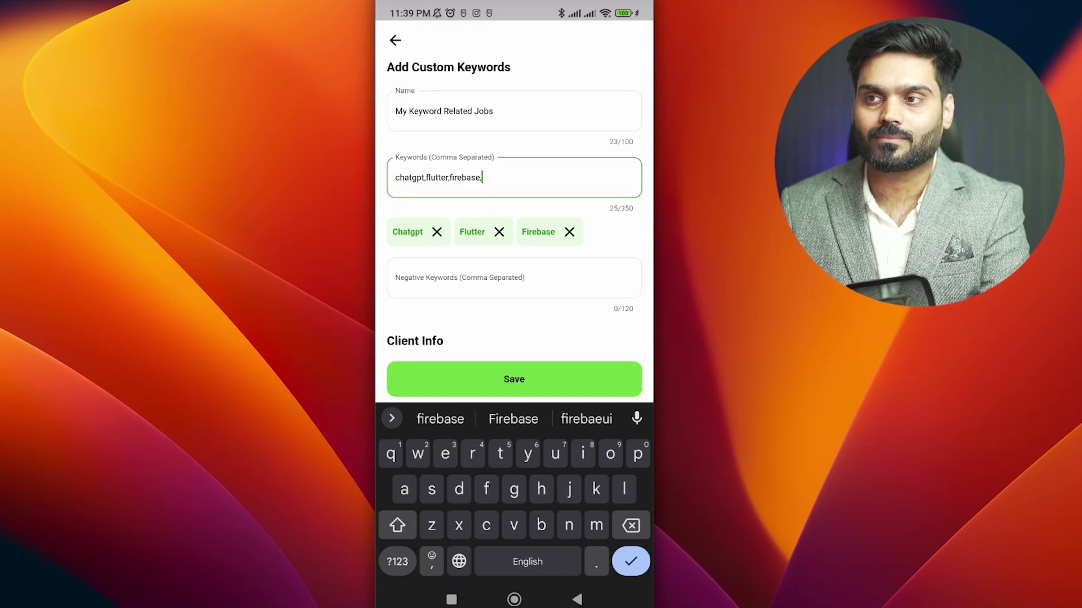
text(app develo)
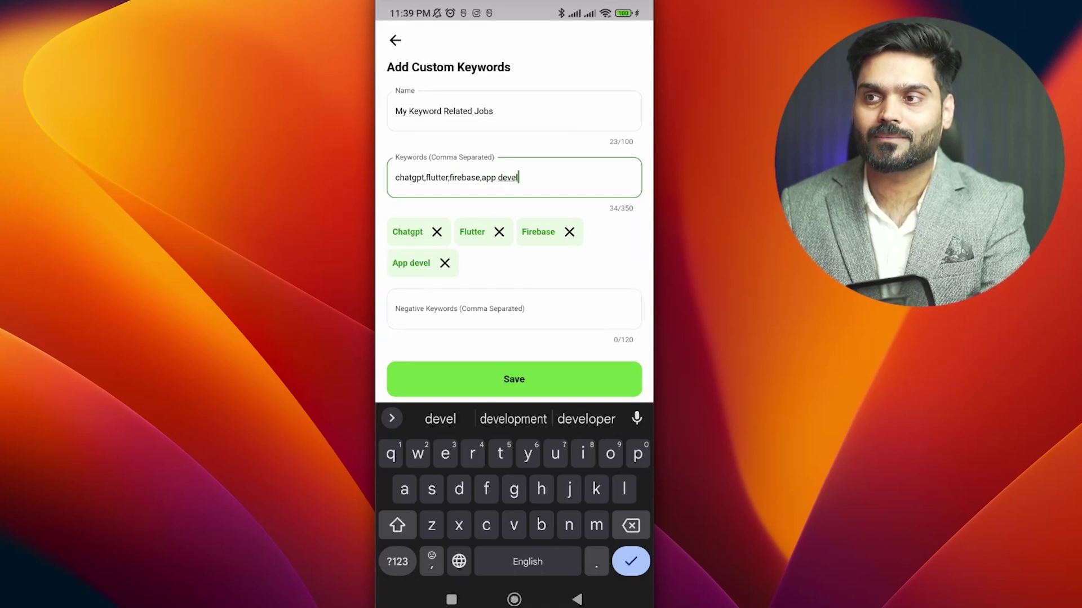
key(BackSpace)
key(BackSpace)
key(BackSpace)
key(BackSpace)
key(BackSpace)
key(BackSpace)
key(BackSpace)
key(BackSpace)
key(BackSpace)
key(BackSpace)
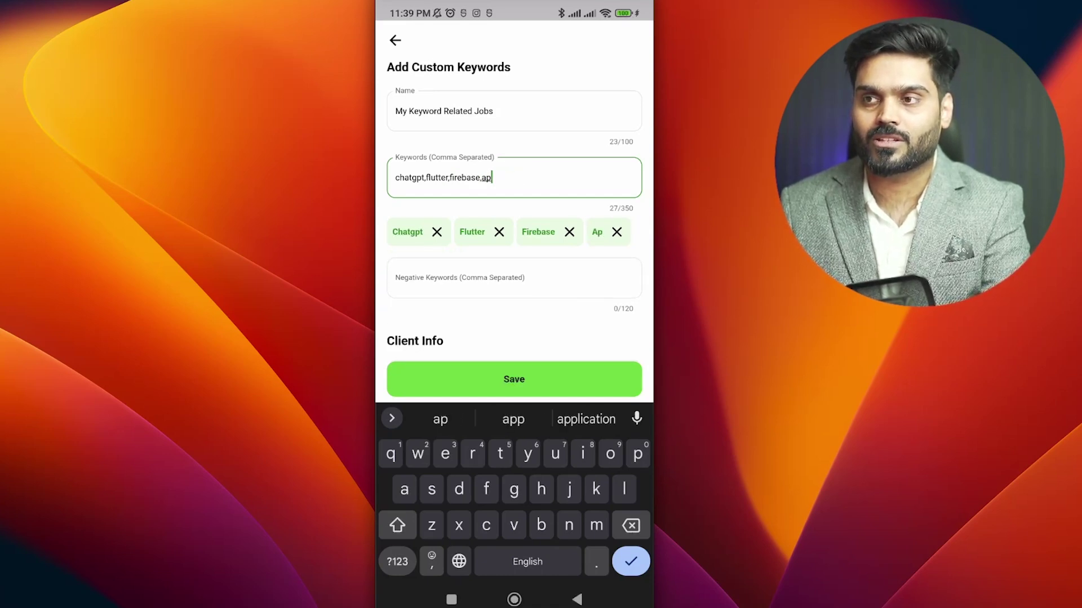
text(mobile app develo)
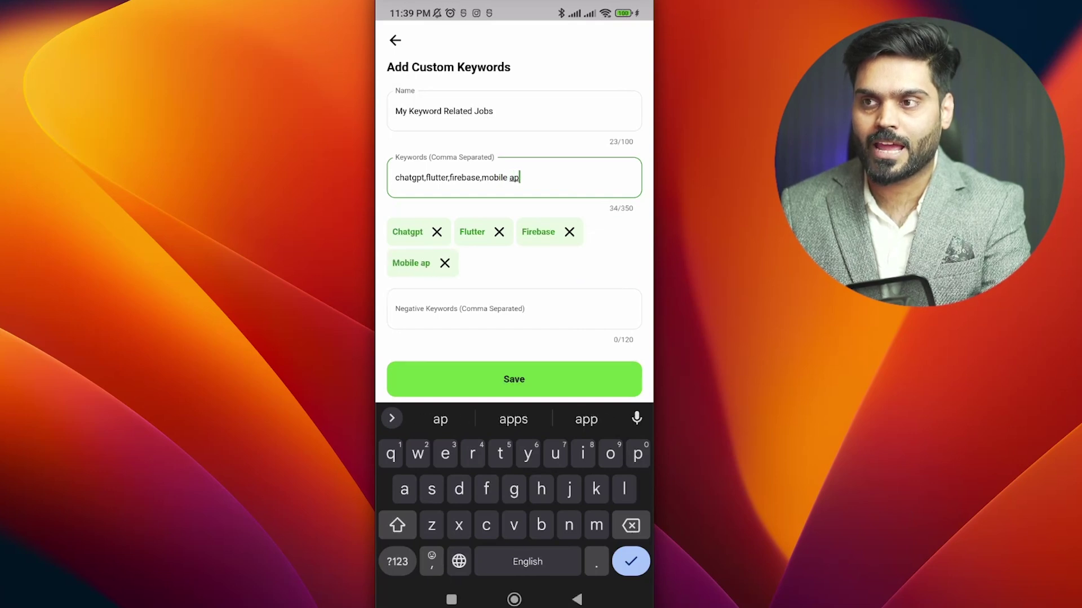
text(pment,)
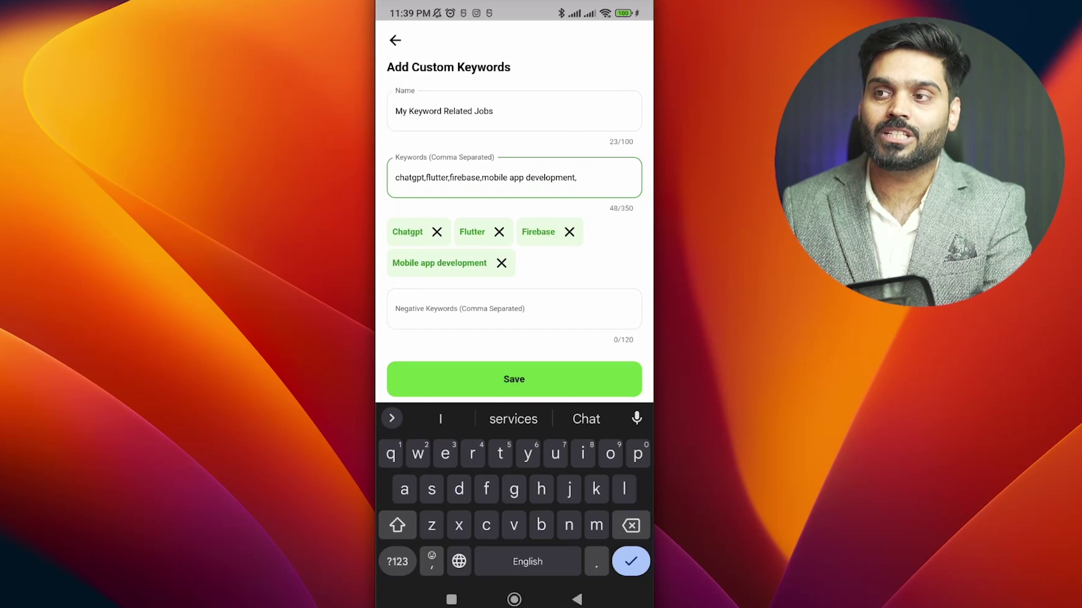
key(BackSpace)
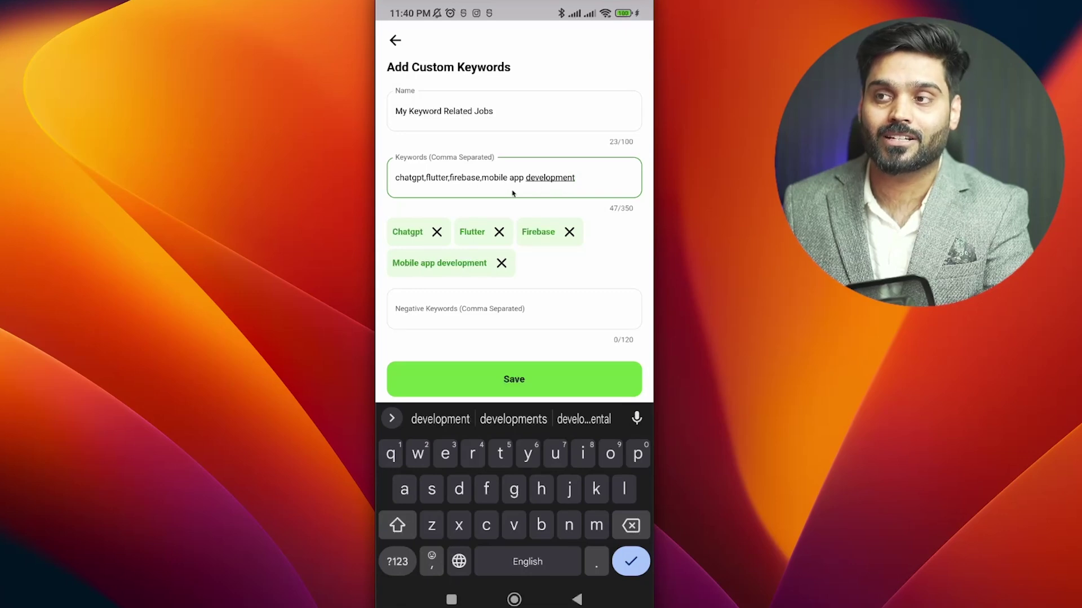
scroll(511, 202, down, 2)
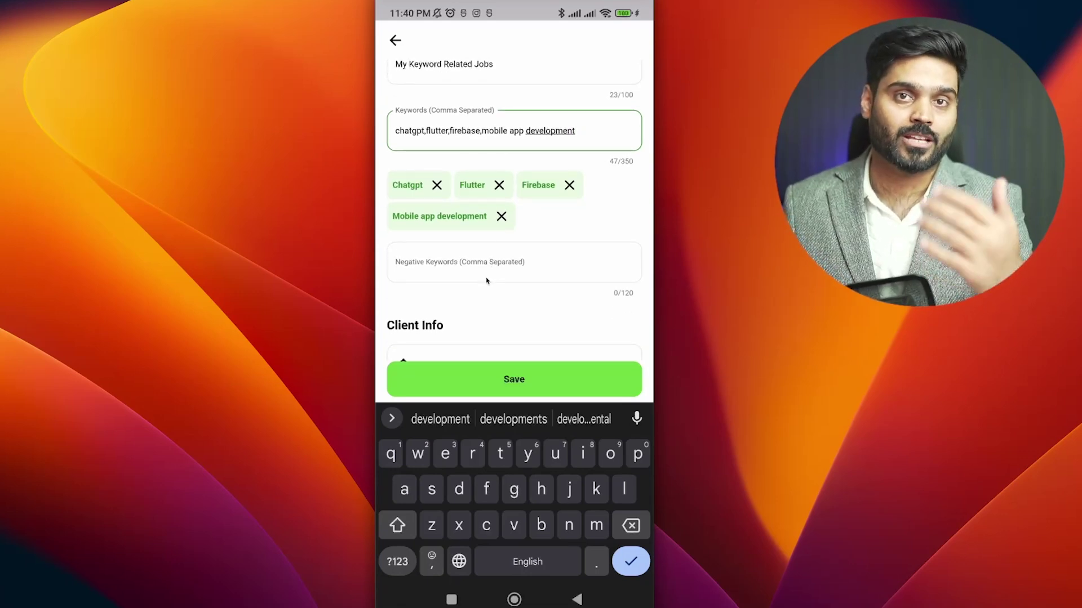
click(473, 264)
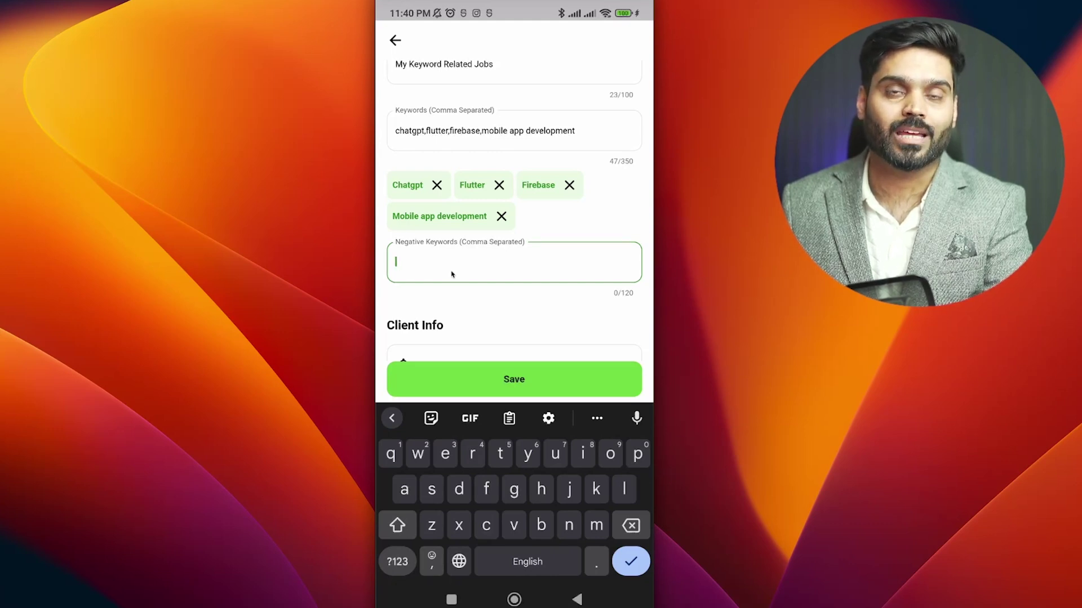
- Set the minimum hourly rate to 50 and minimum fixed price to 500
drag(453, 285, 455, 207)
drag(454, 287, 459, 188)
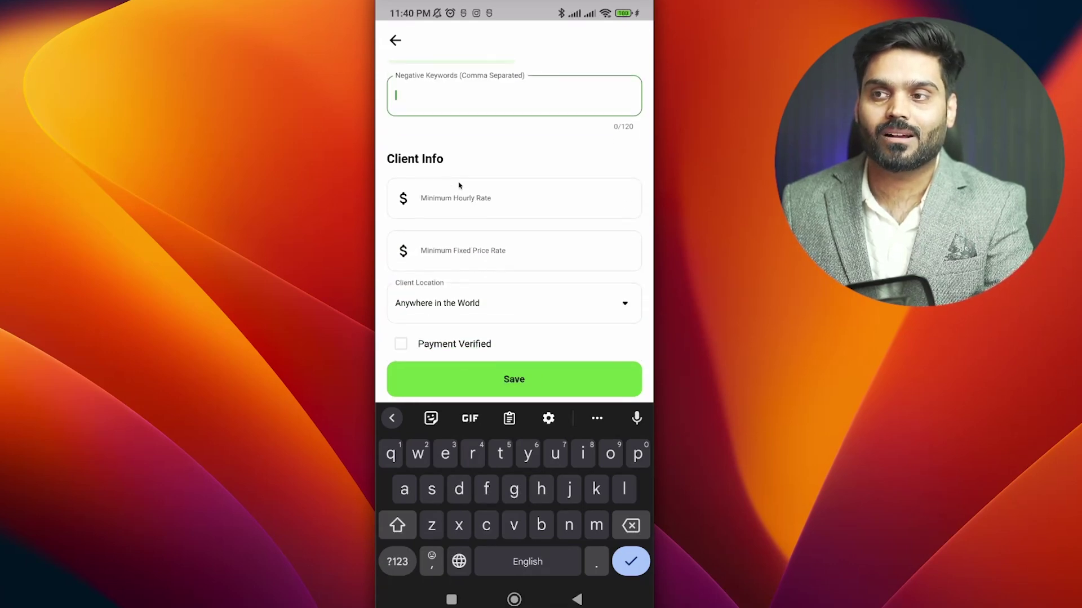
click(466, 213)
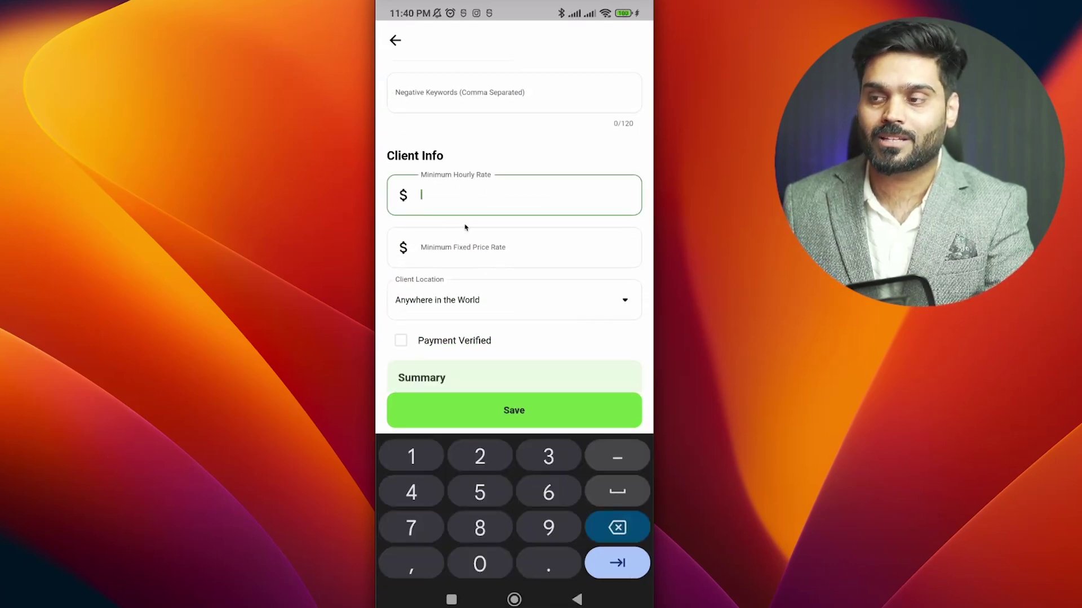
text(50)
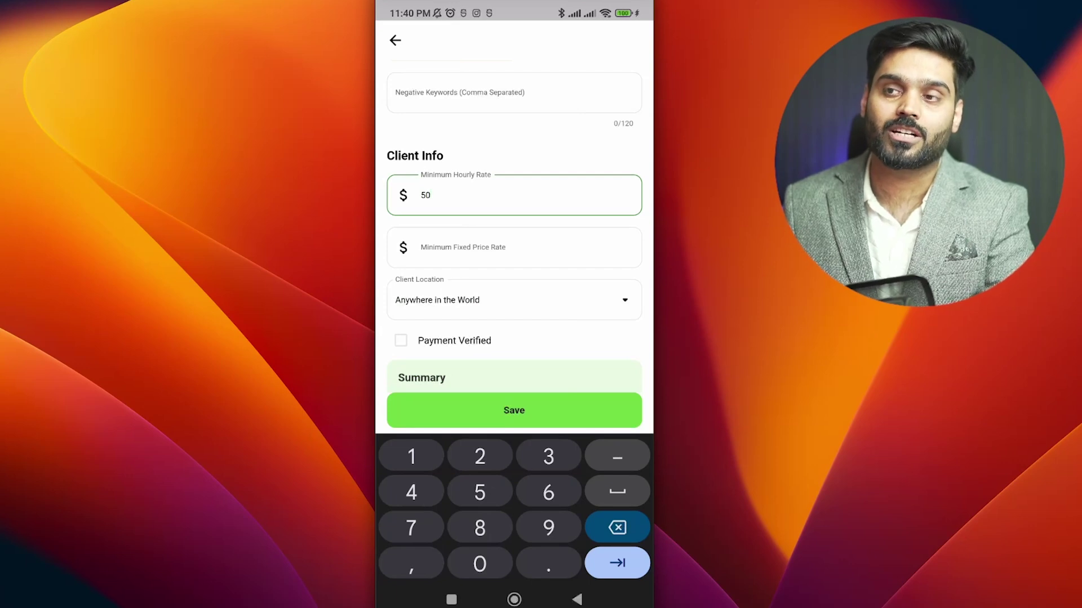
click(467, 250)
text(500)
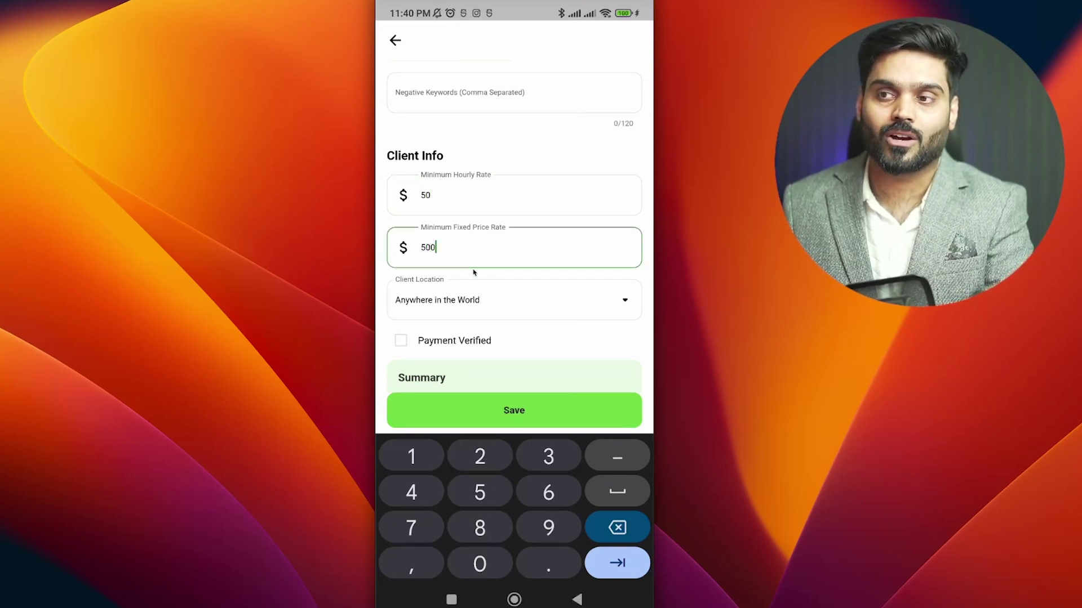
key(Return)
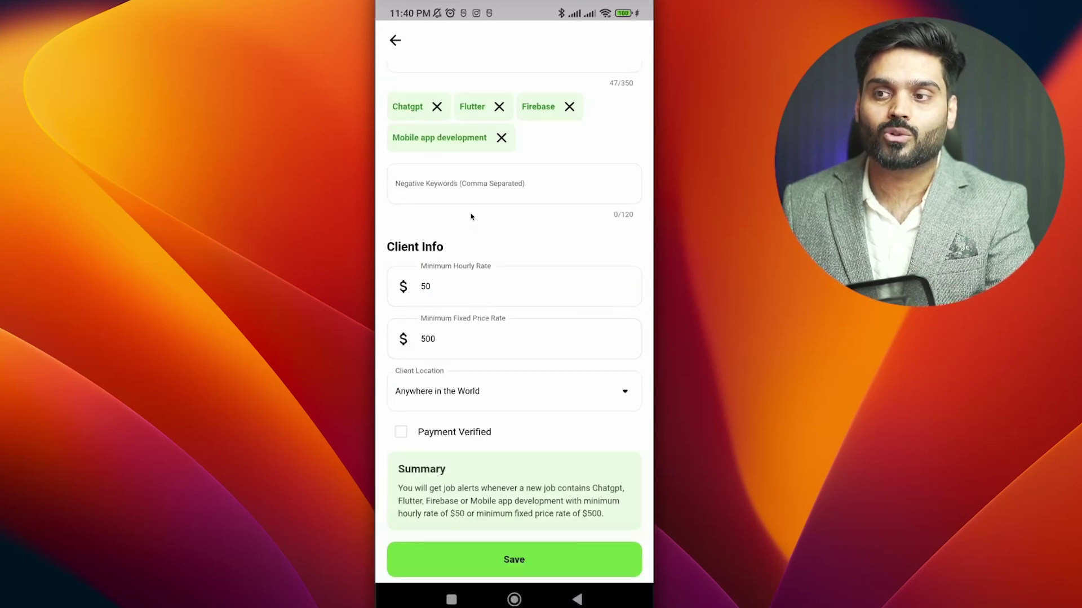
- Search client locations for 'unit' but keep Anywhere in the World
click(448, 395)
click(448, 222)
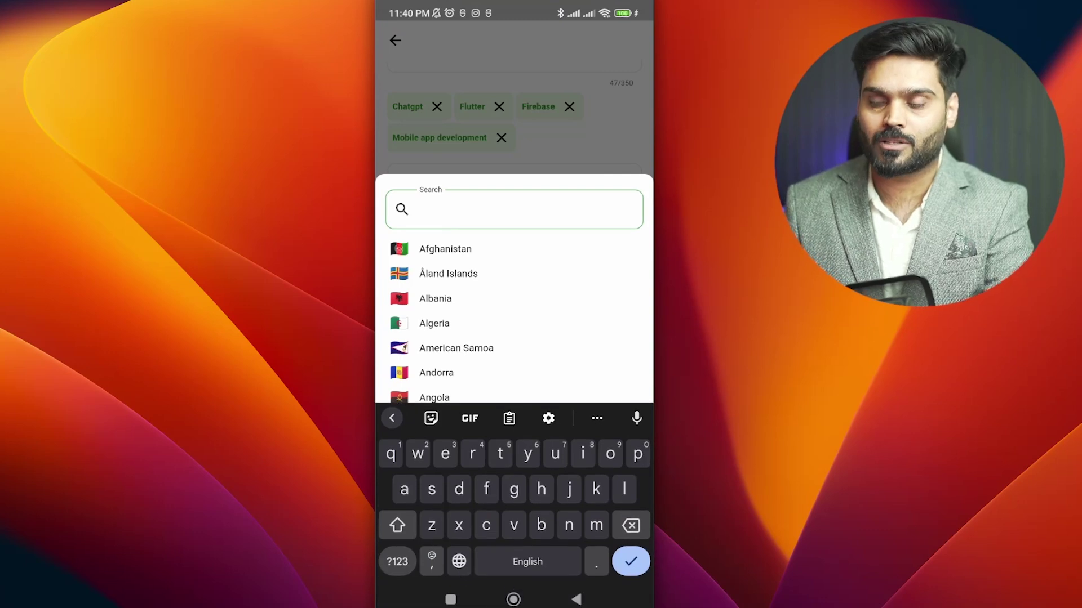
text(univ)
key(BackSpace)
text(t)
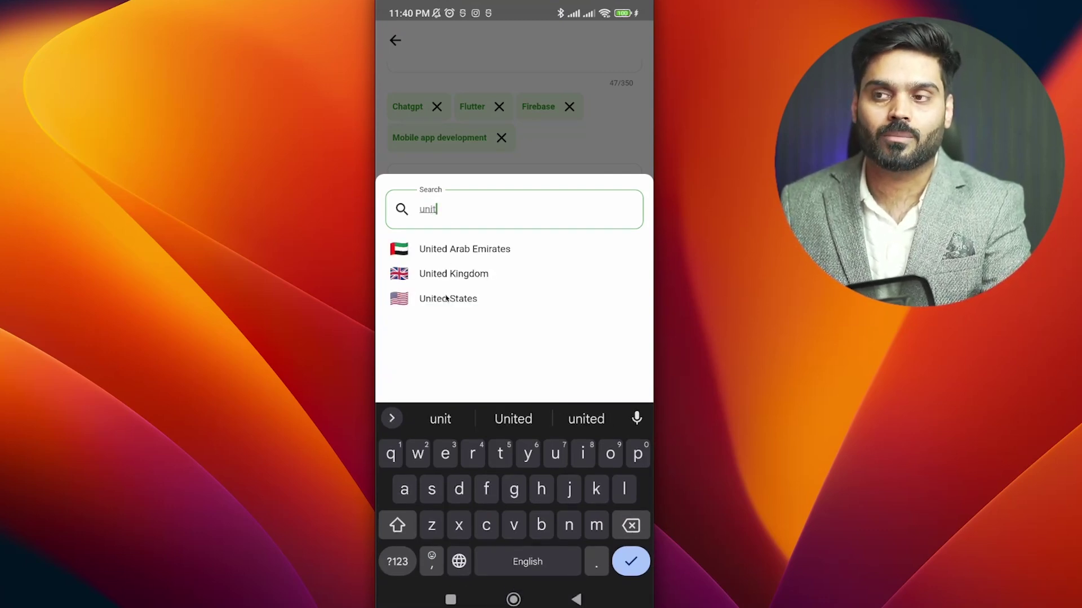
click(465, 164)
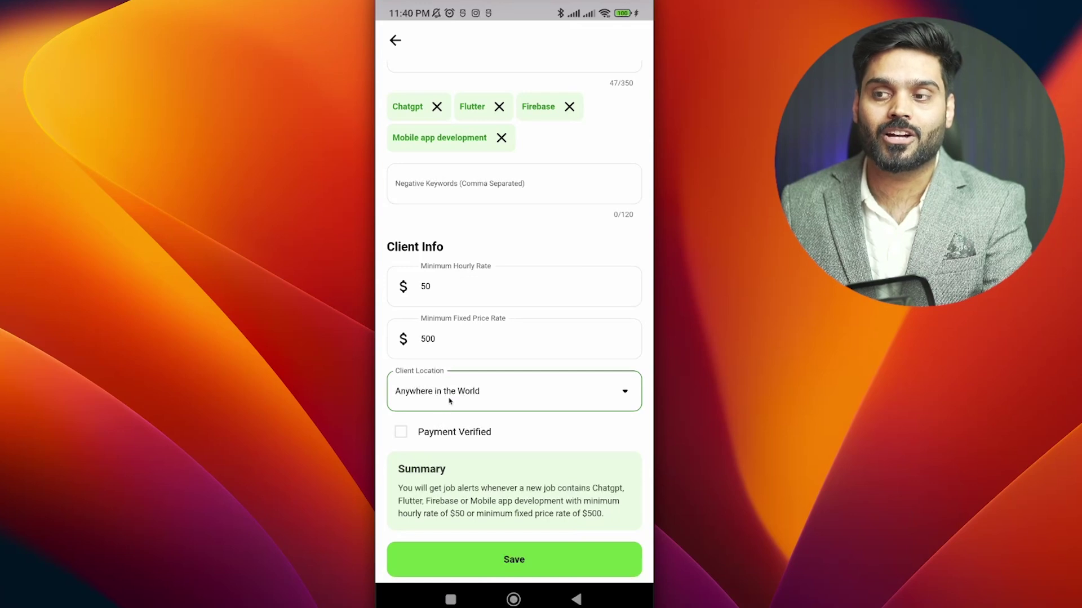
click(448, 399)
click(454, 140)
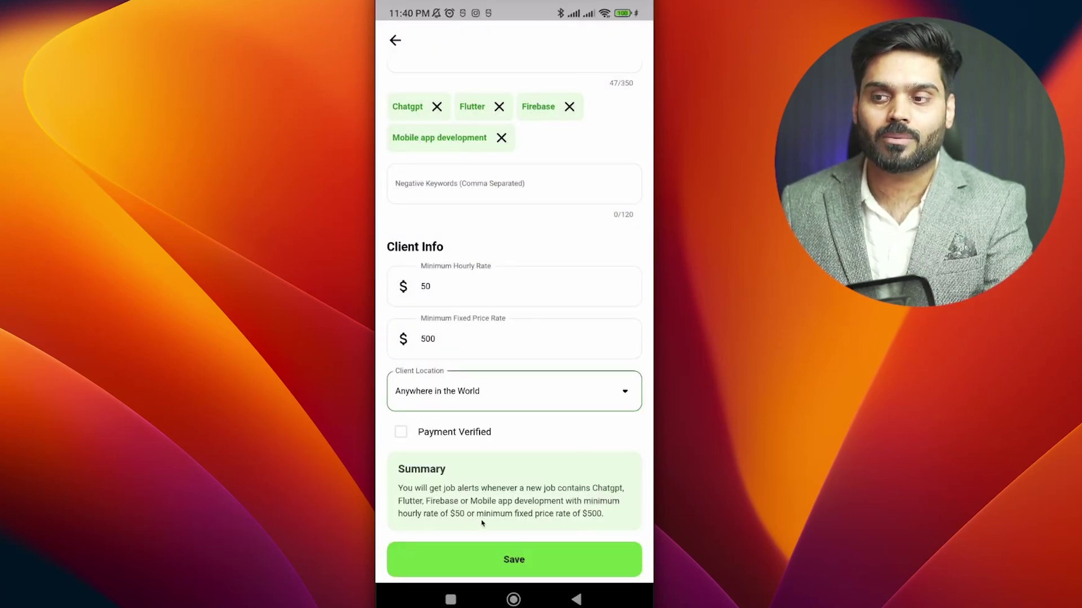
- Try saving the keyword alert, which errors, and return to Keyword Jobs
drag(487, 383, 495, 519)
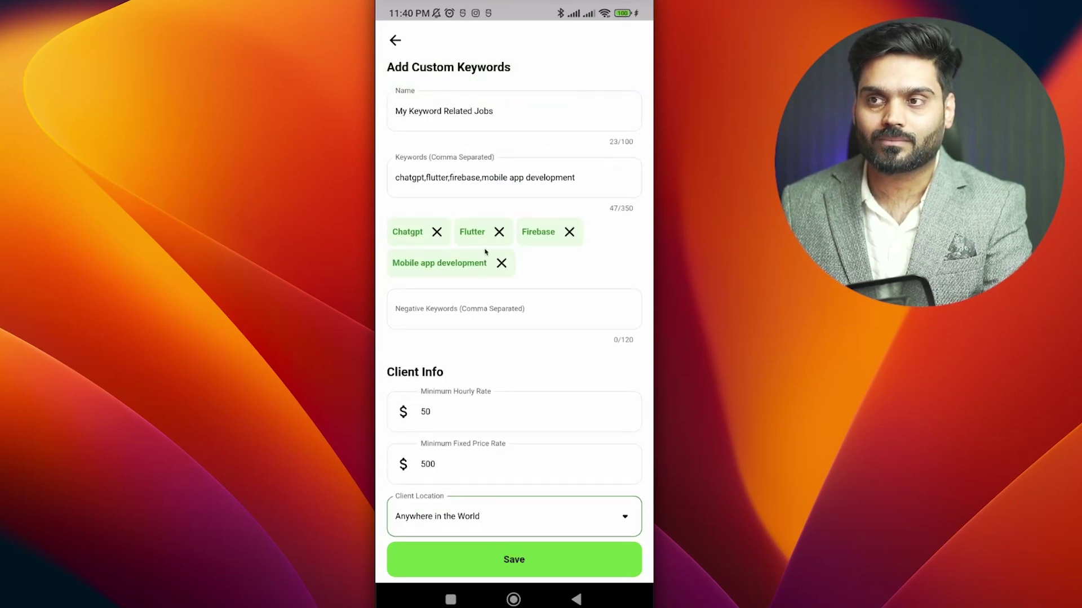
drag(519, 261, 518, 196)
click(468, 555)
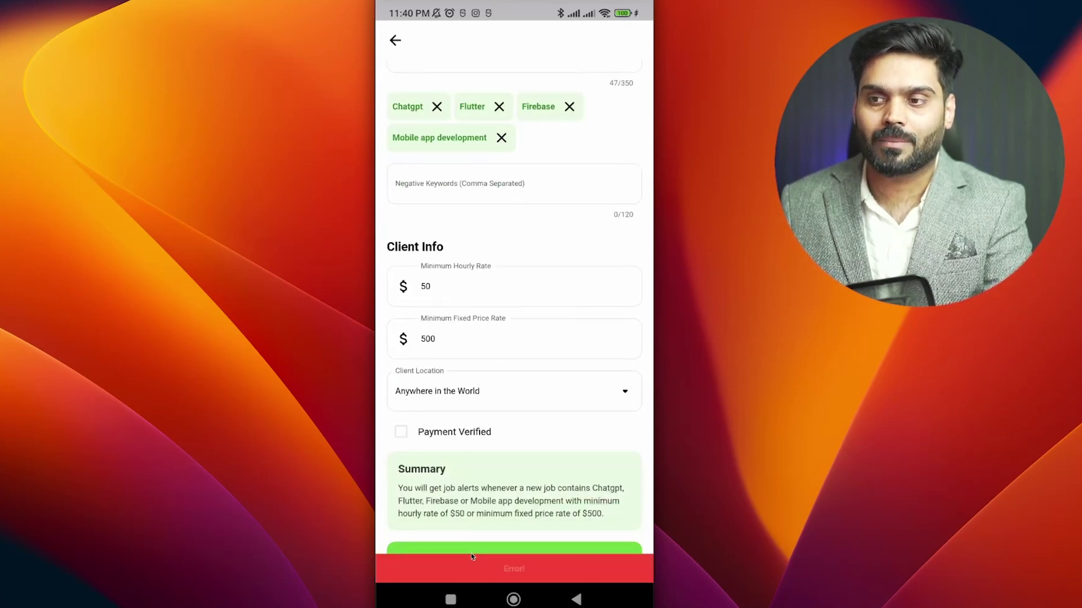
scroll(502, 462, up, 4)
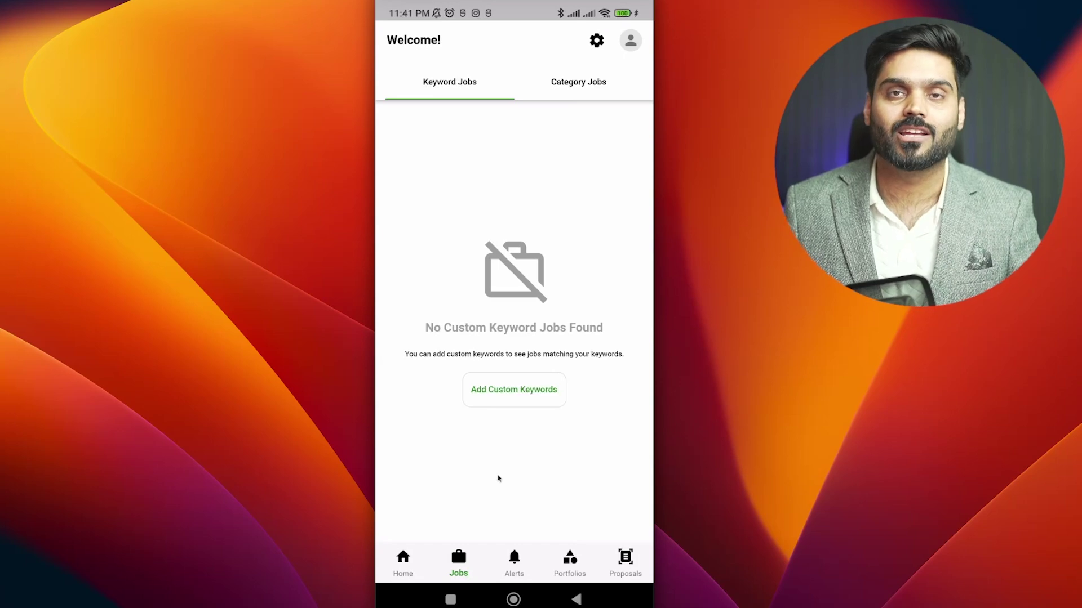
- Open the $4,000 'Want centralized exchange app' job from Category Jobs > Mobile Development
click(555, 93)
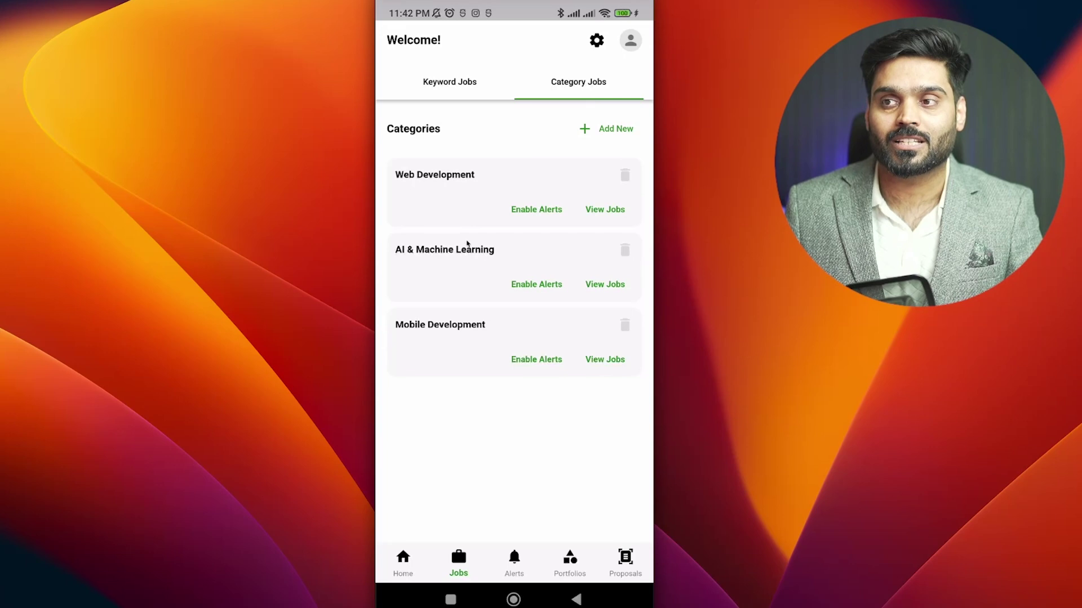
click(458, 331)
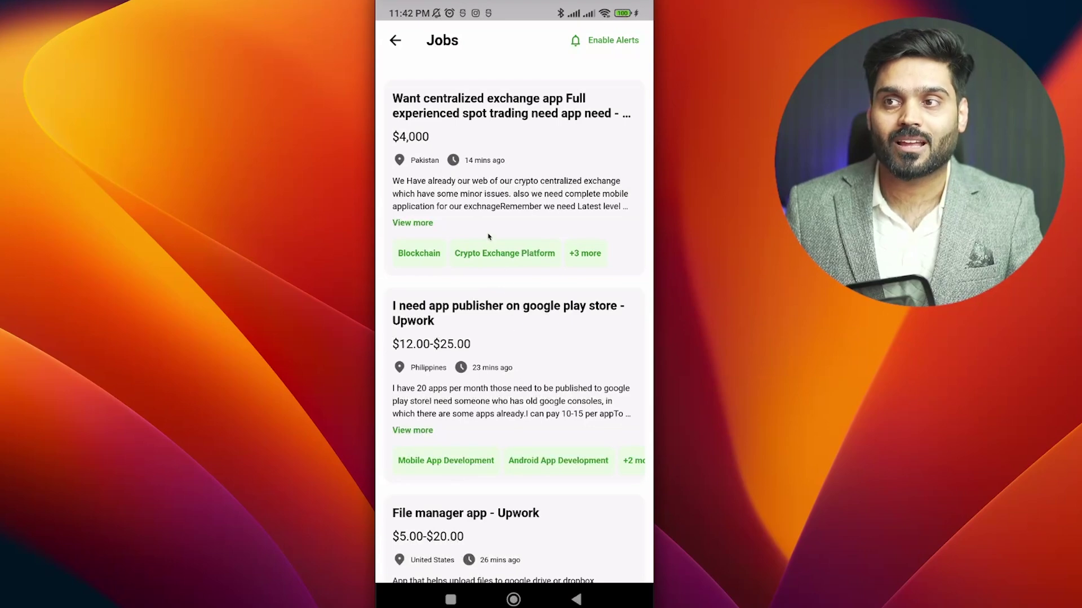
drag(496, 385, 476, 293)
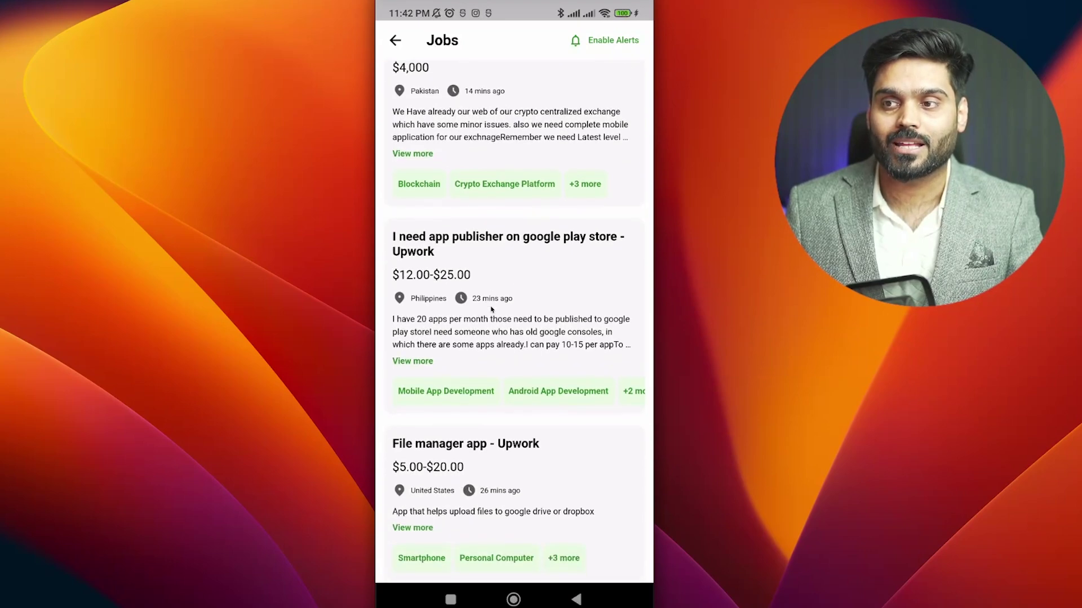
click(459, 207)
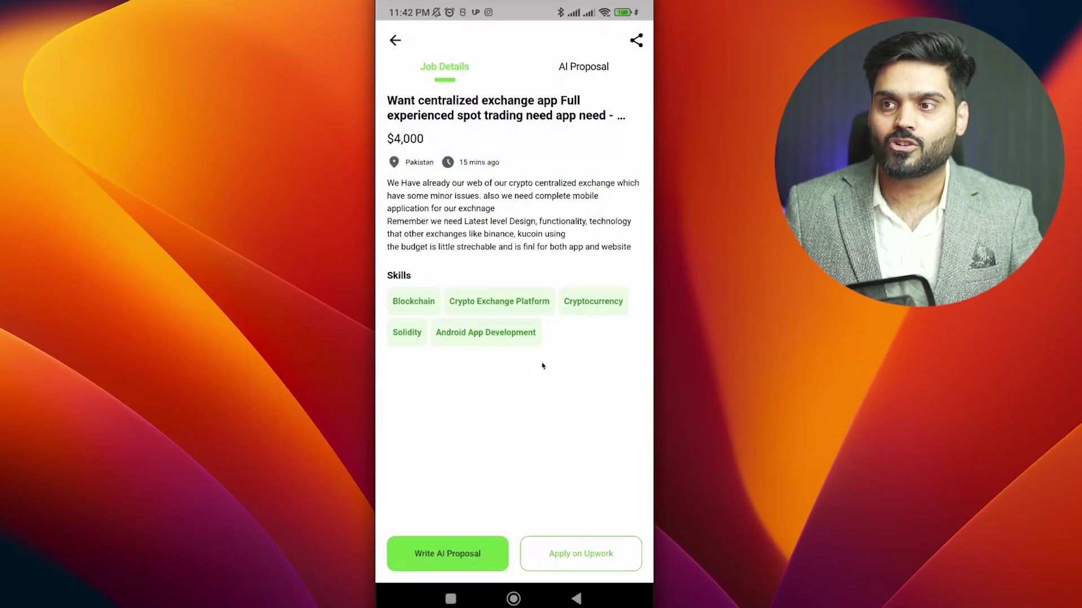
- From the exchange job's AI Proposal tab, go to the empty My Portfolios page
click(474, 561)
click(448, 68)
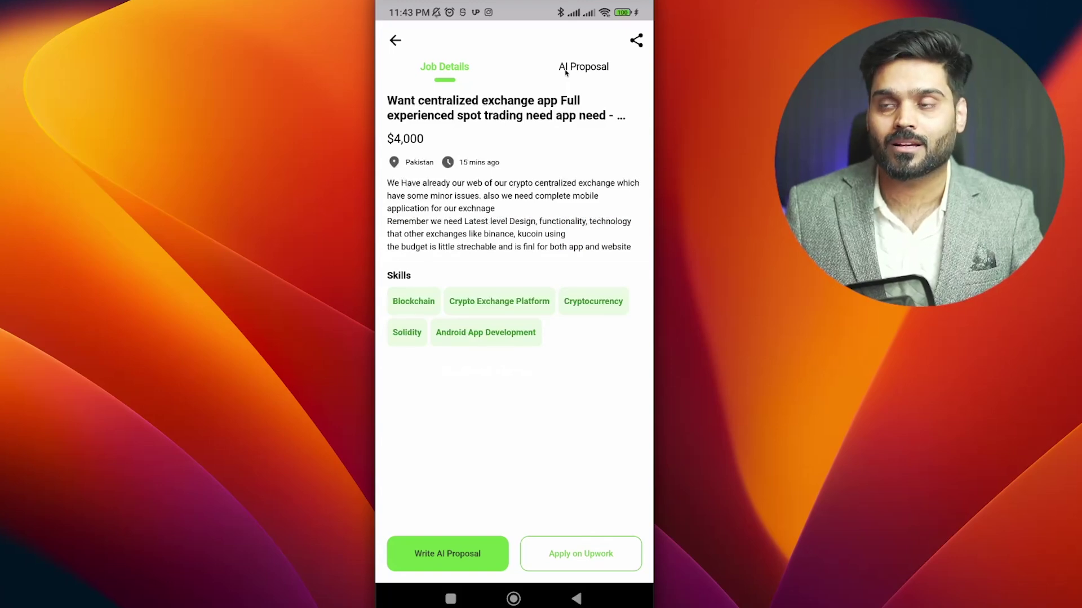
click(565, 69)
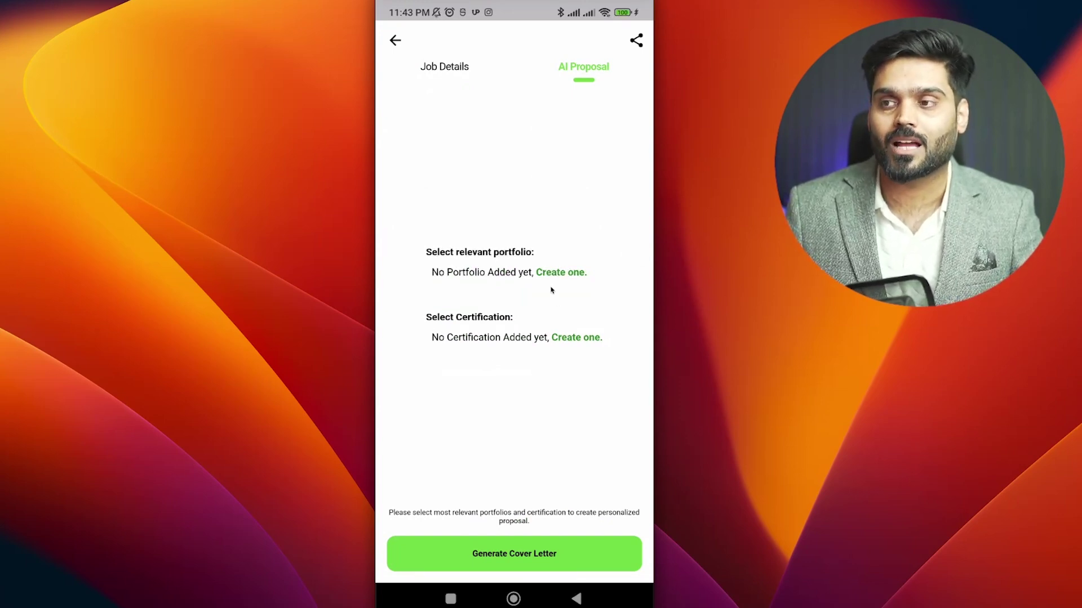
click(550, 275)
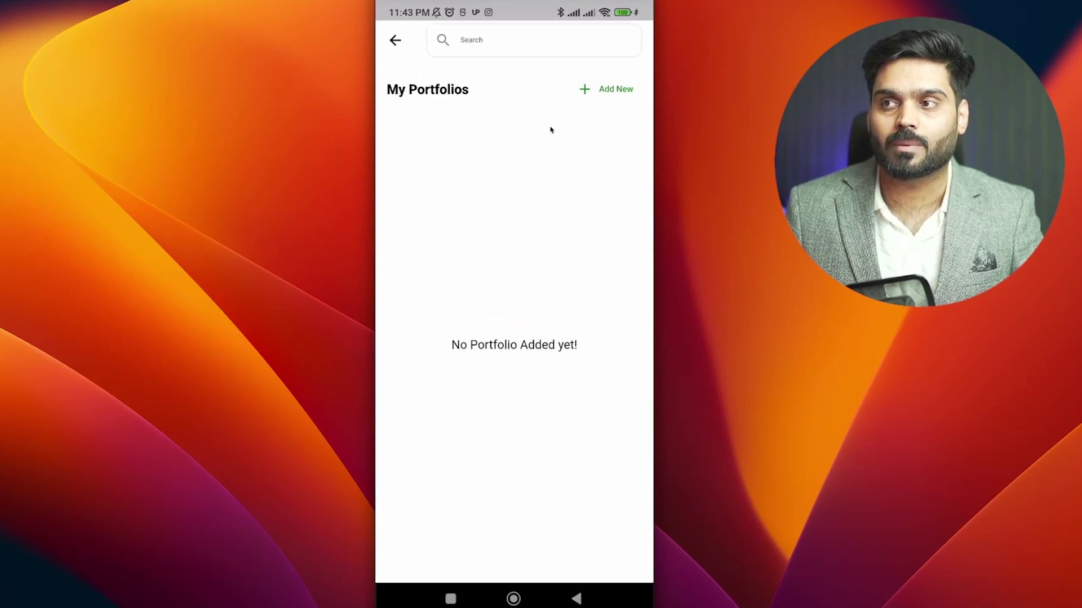
- Skip adding a portfolio, generate the $4,000 exchange job's cover letter, and return to Job Details
click(588, 98)
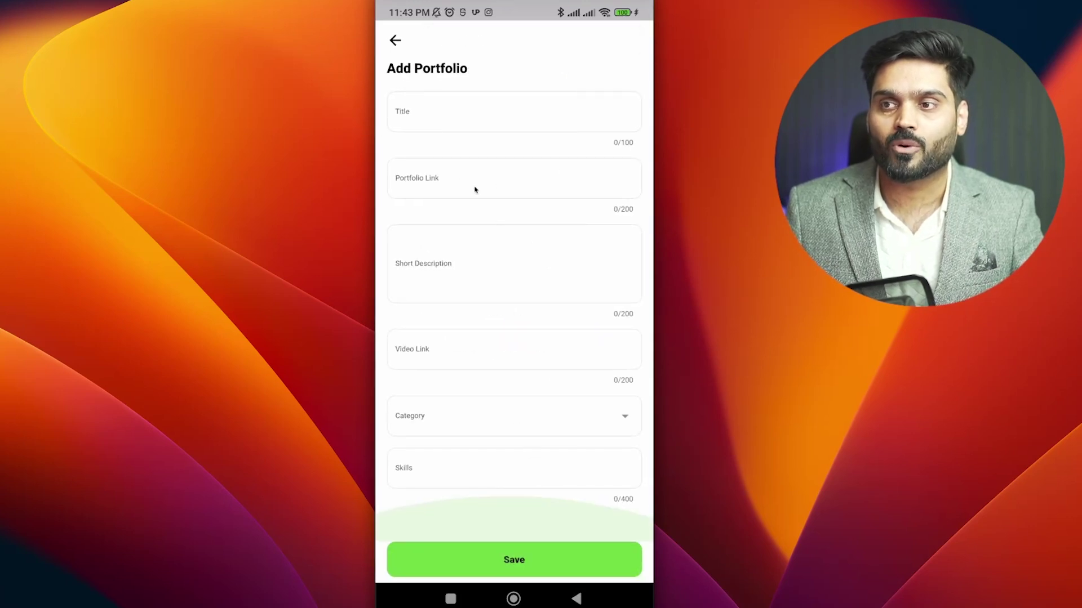
click(396, 46)
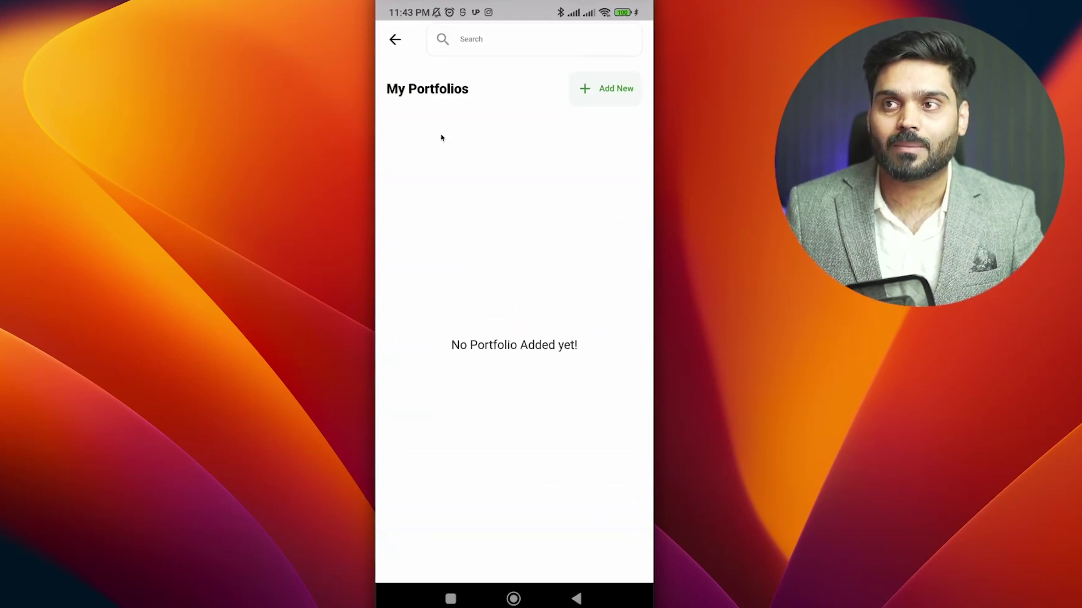
click(395, 51)
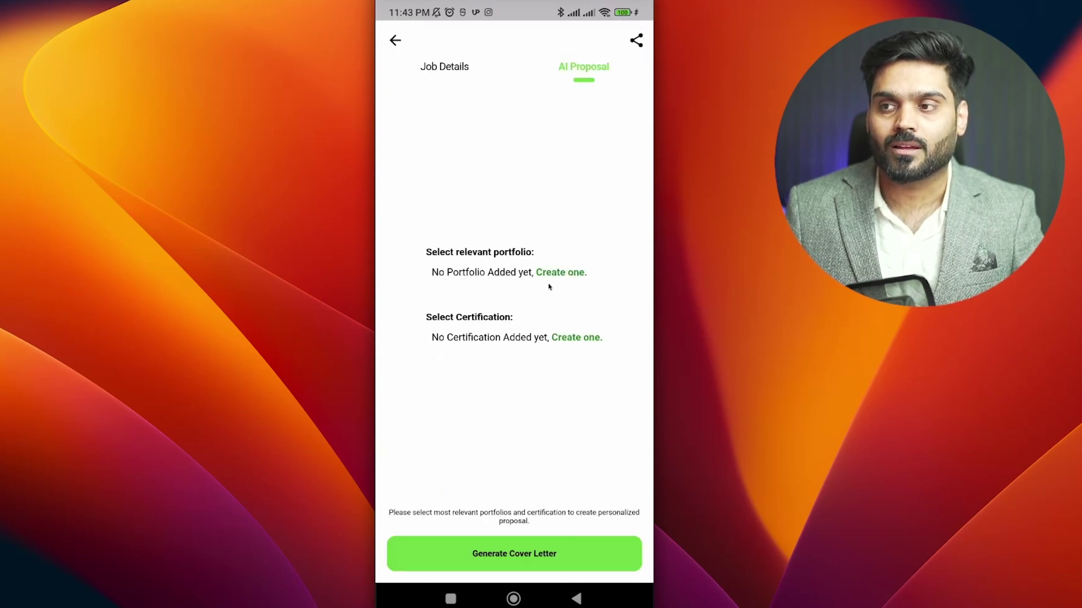
click(493, 563)
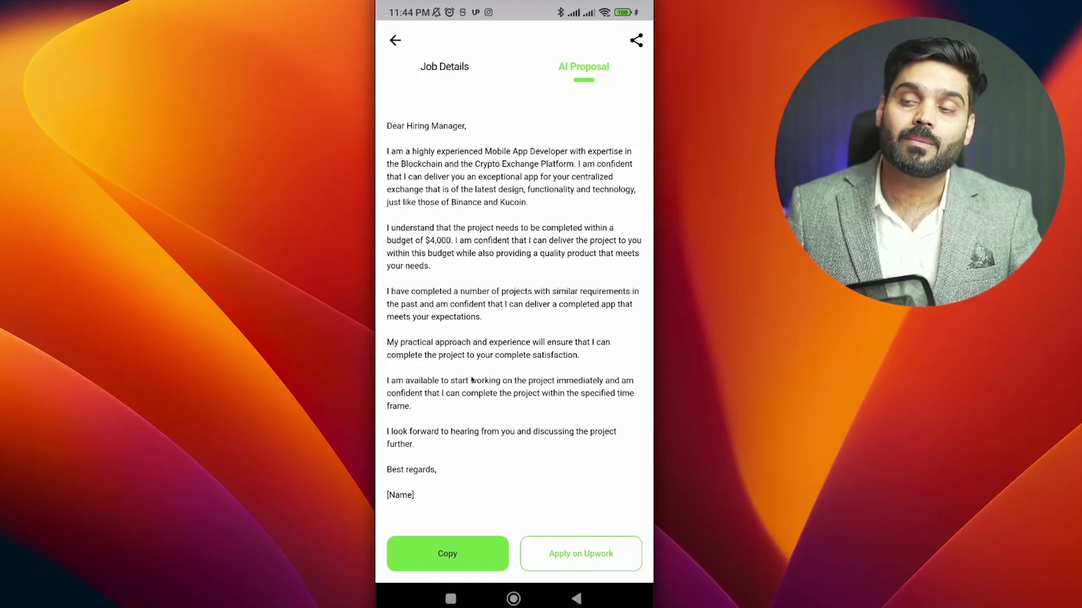
click(456, 75)
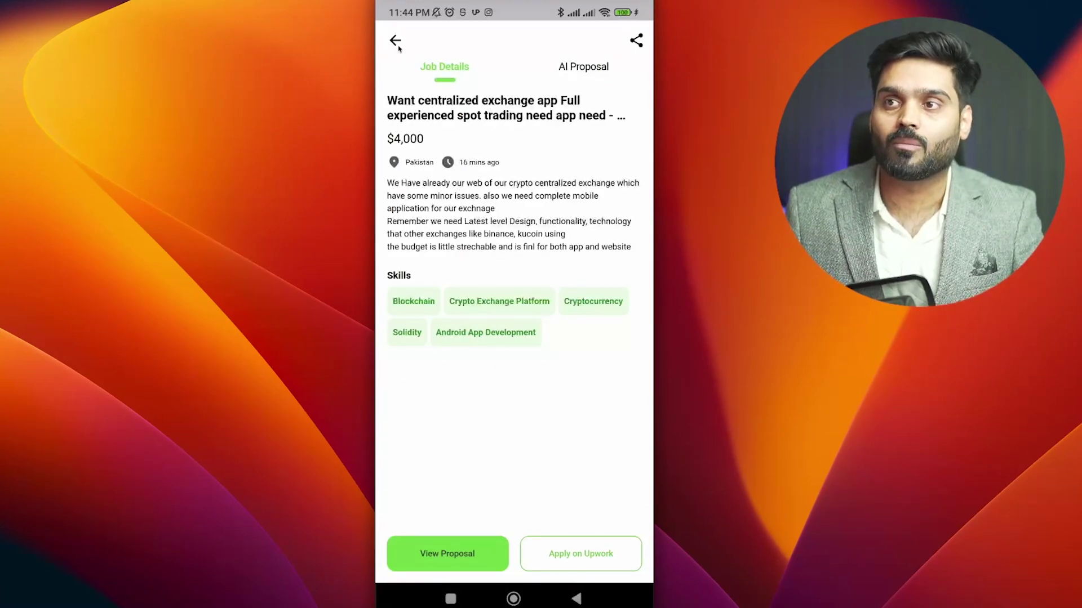
- Open the Unity 2D game developer job from the jobs list
click(395, 40)
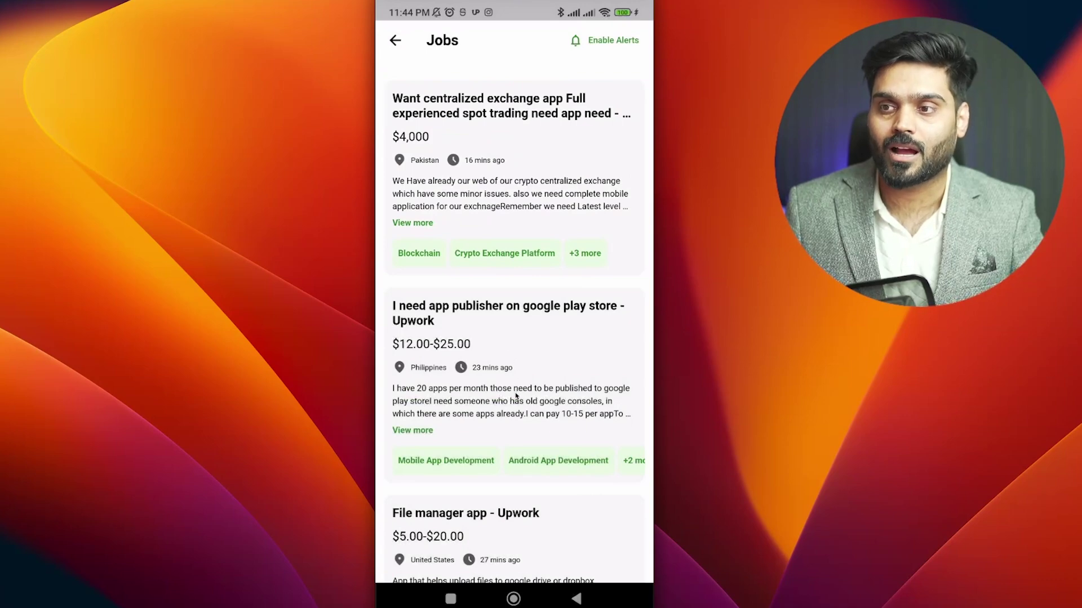
click(516, 396)
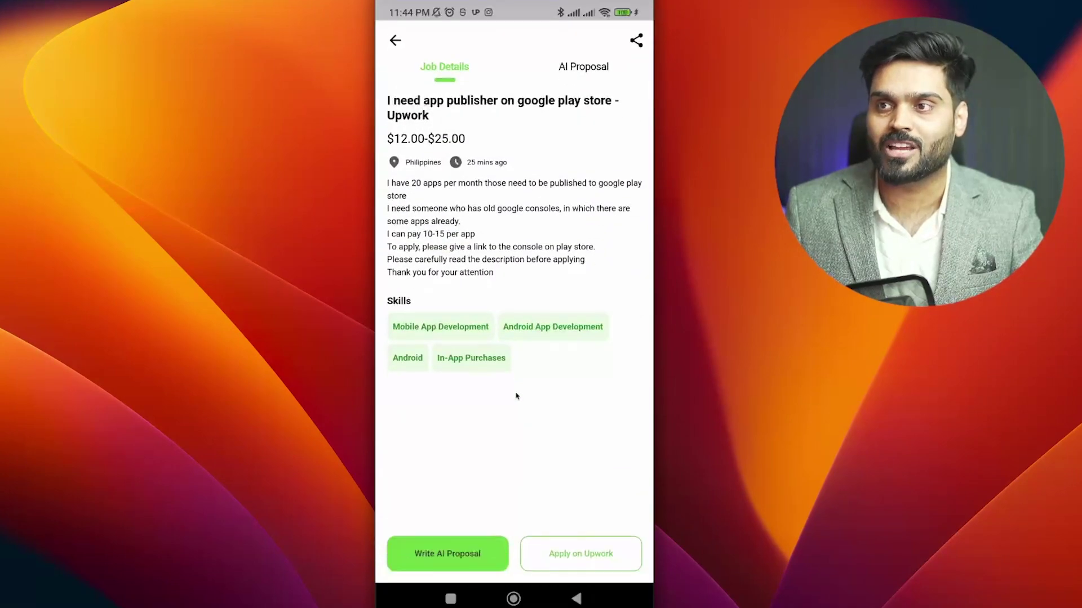
right_click(461, 211)
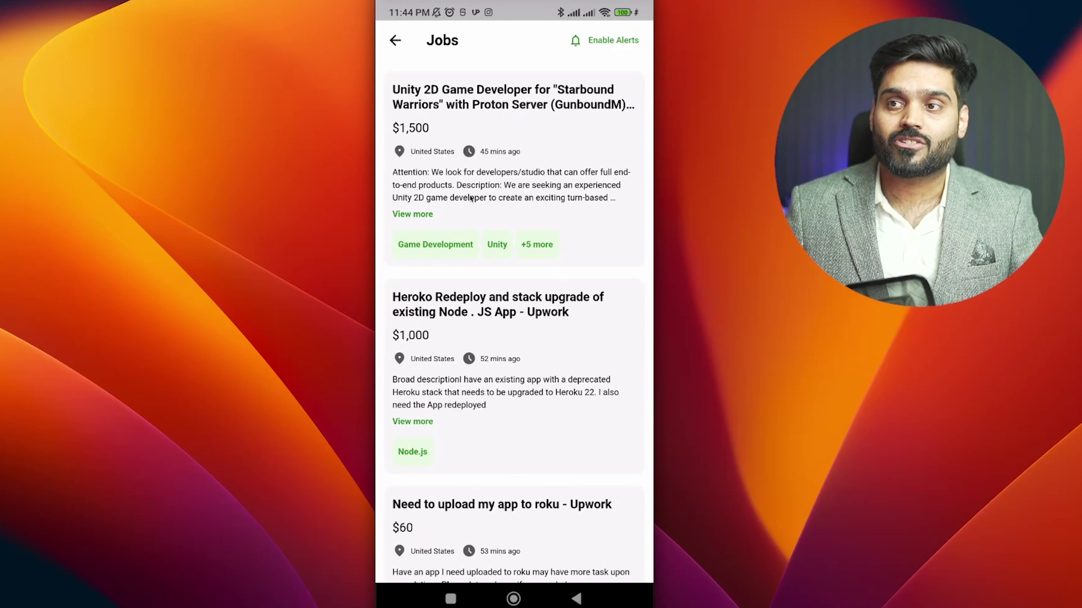
click(471, 198)
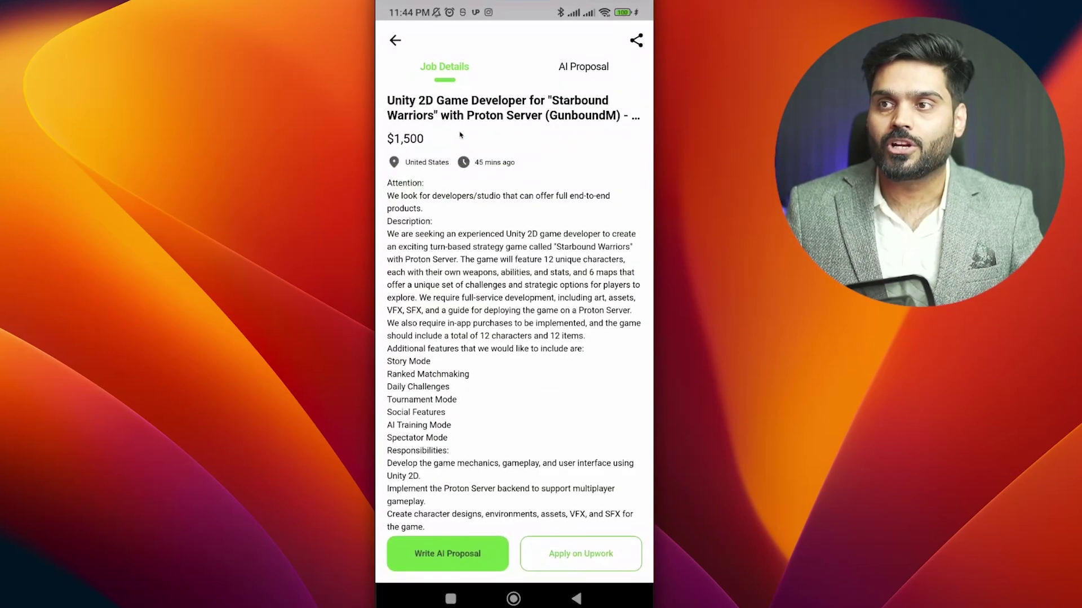
drag(497, 422, 524, 272)
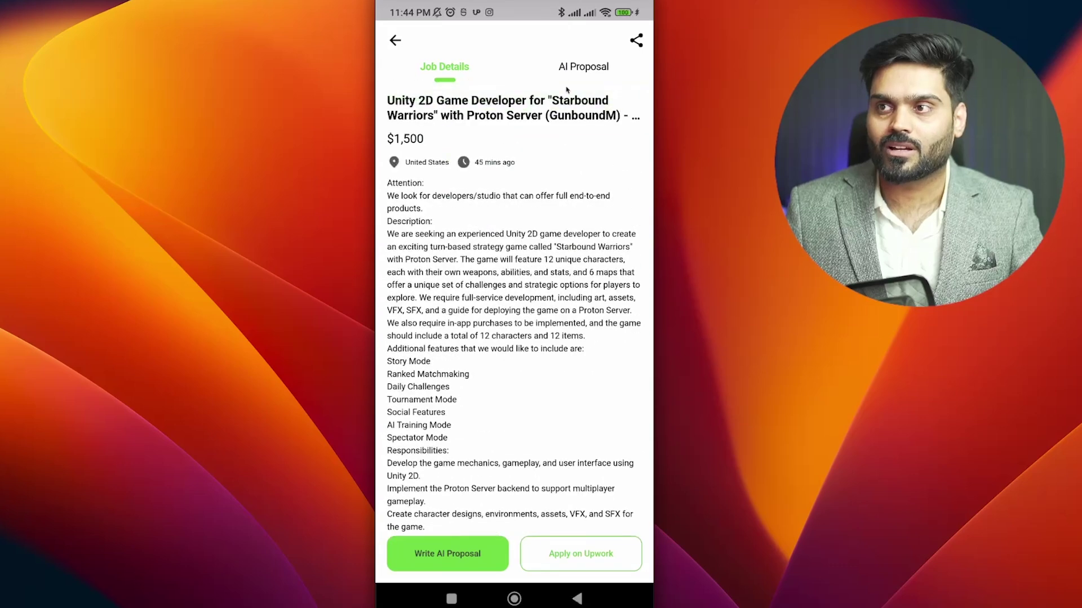
- Generate an AI cover letter for the $1,500 Unity job, then go to Keyword Jobs
click(487, 557)
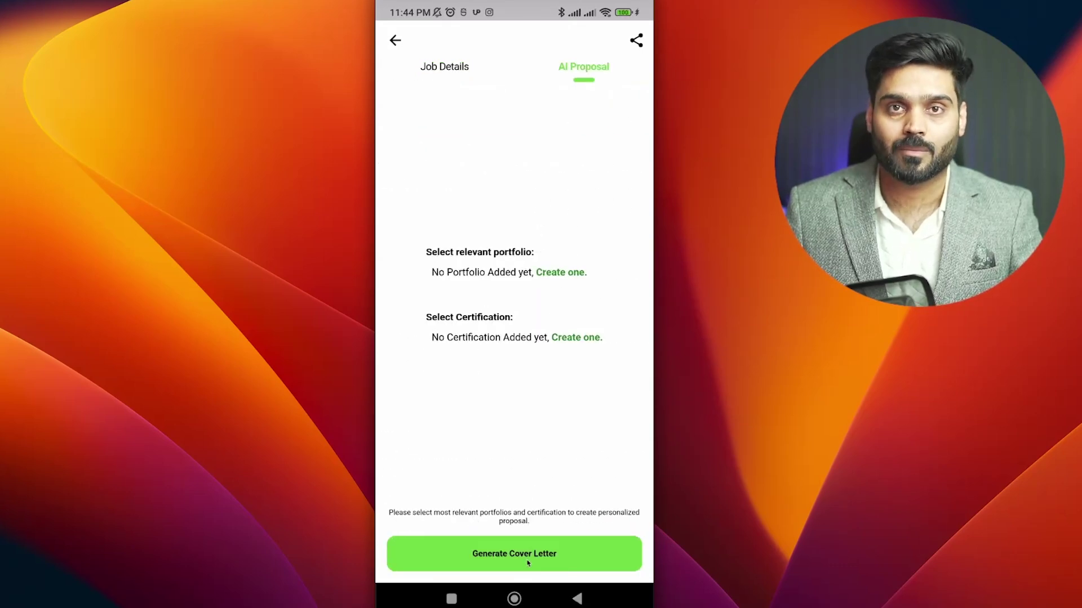
click(494, 559)
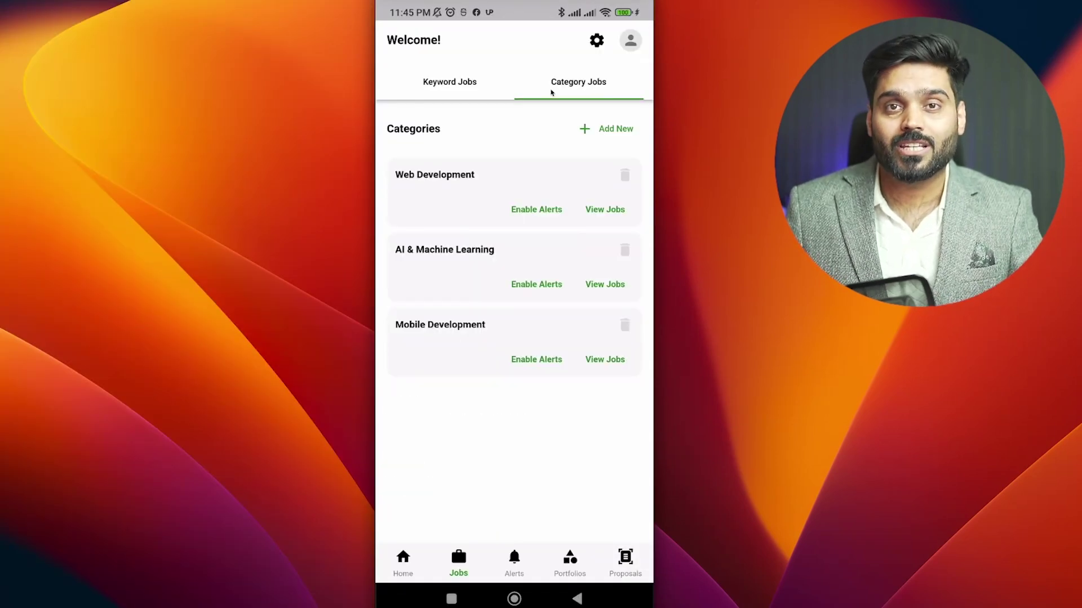
click(470, 83)
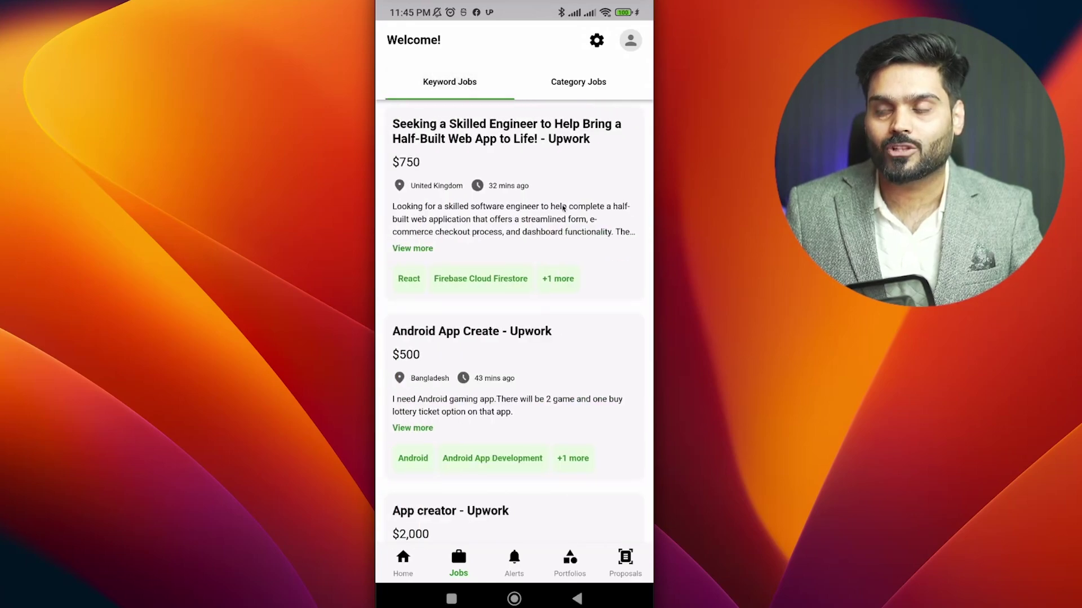
scroll(548, 415, down, 15)
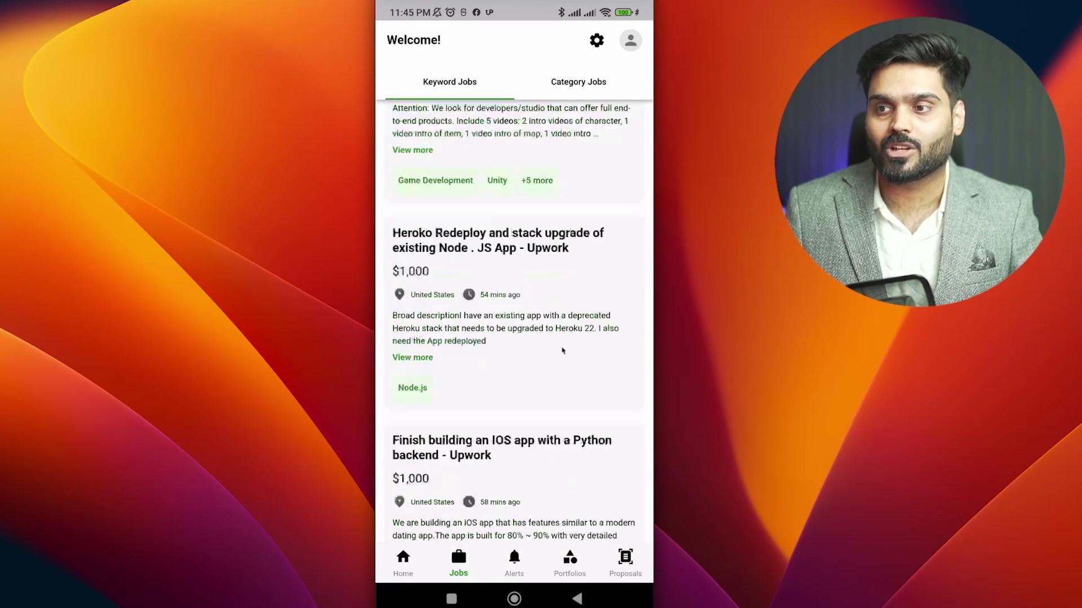
scroll(538, 507, up, 20)
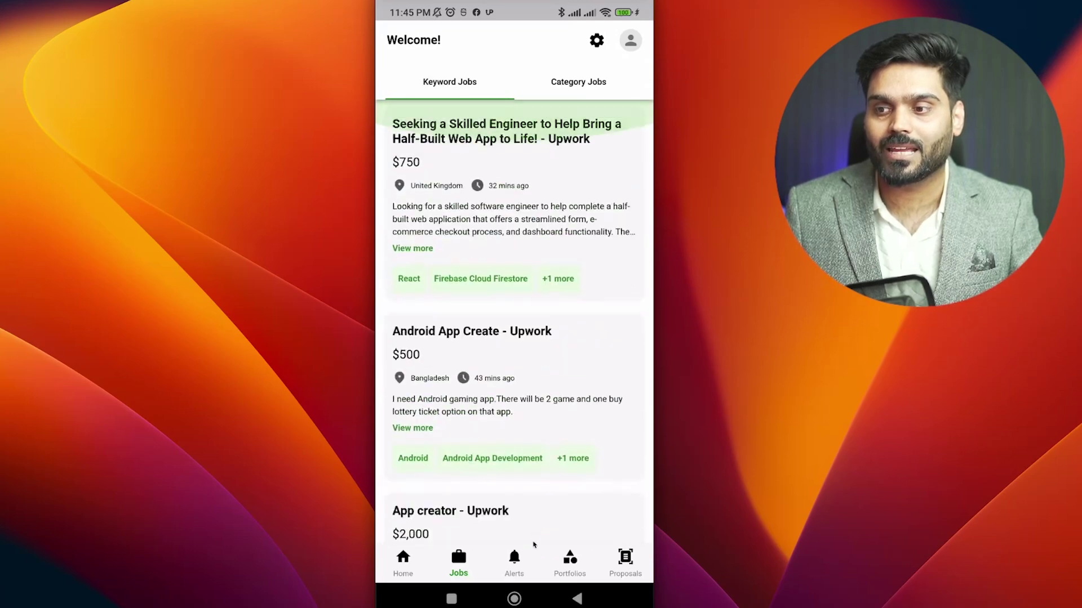
click(519, 571)
click(567, 186)
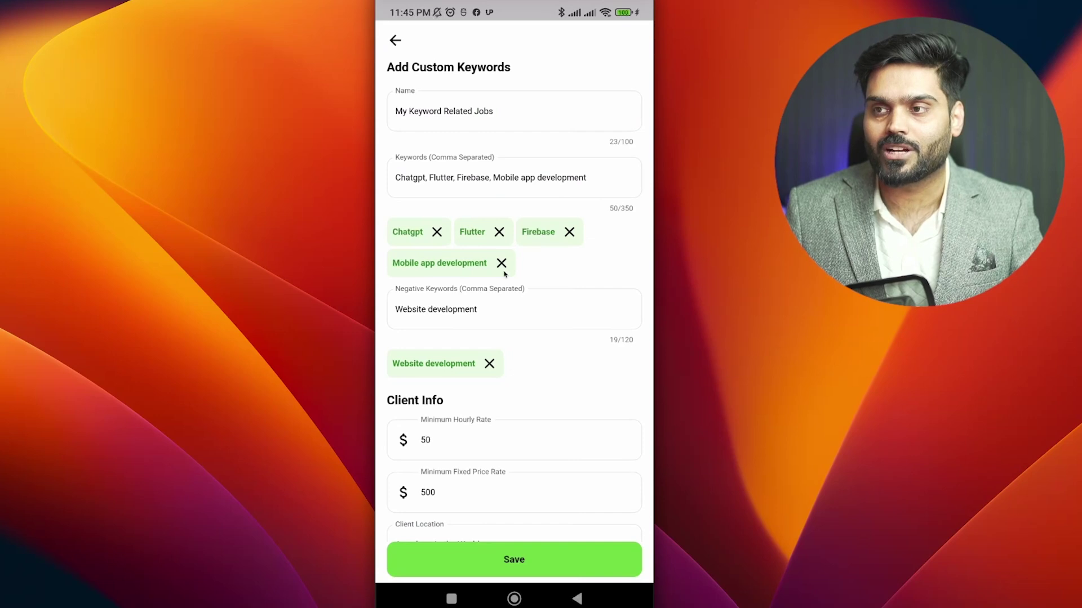
click(398, 43)
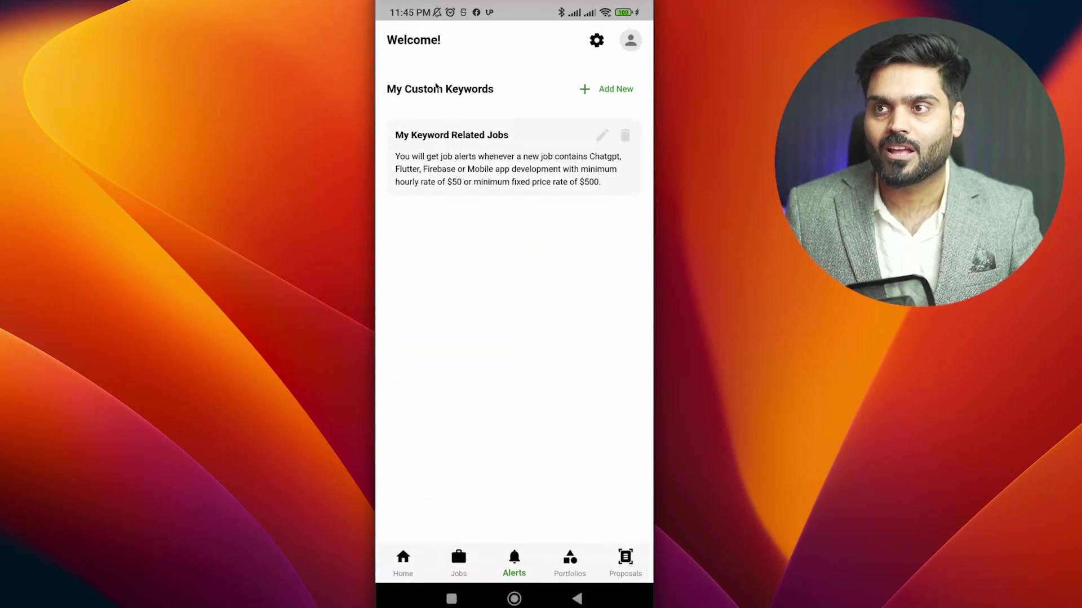
click(458, 557)
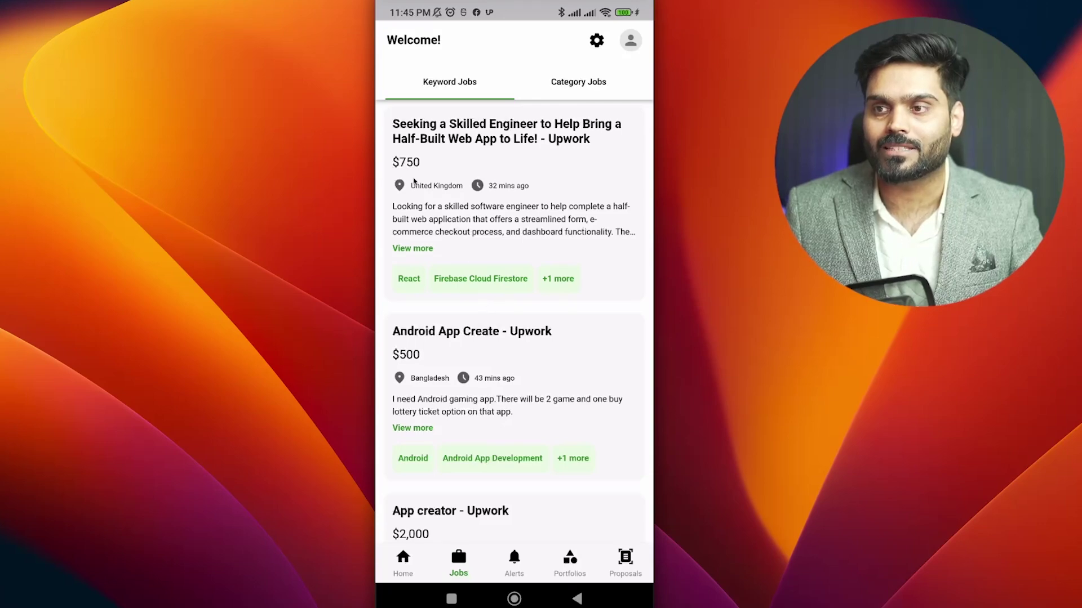
scroll(448, 452, down, 10)
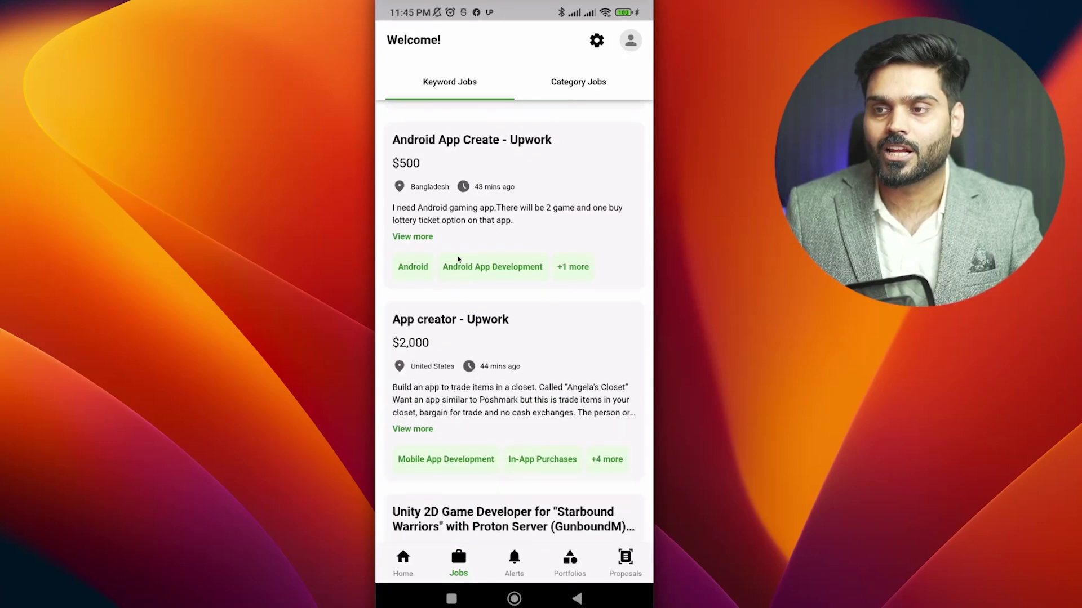
scroll(486, 245, down, 12)
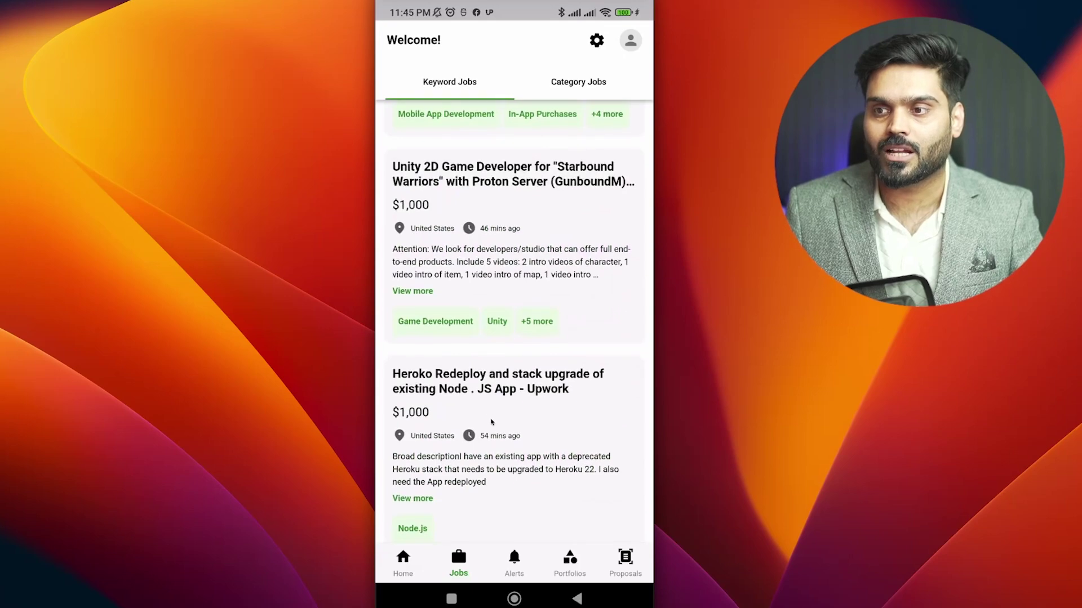
scroll(508, 385, down, 2)
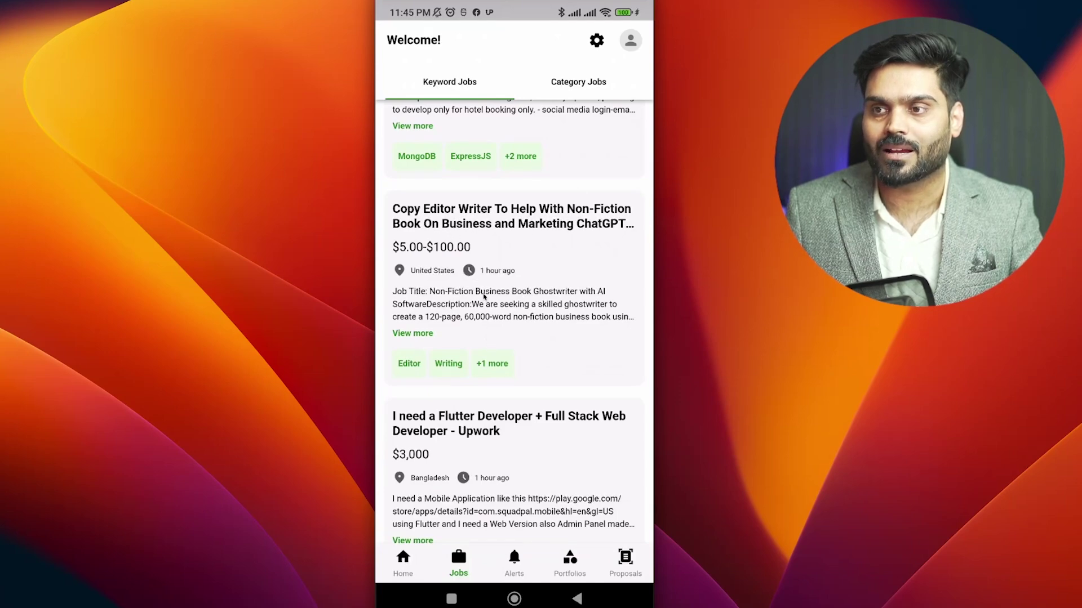
click(471, 334)
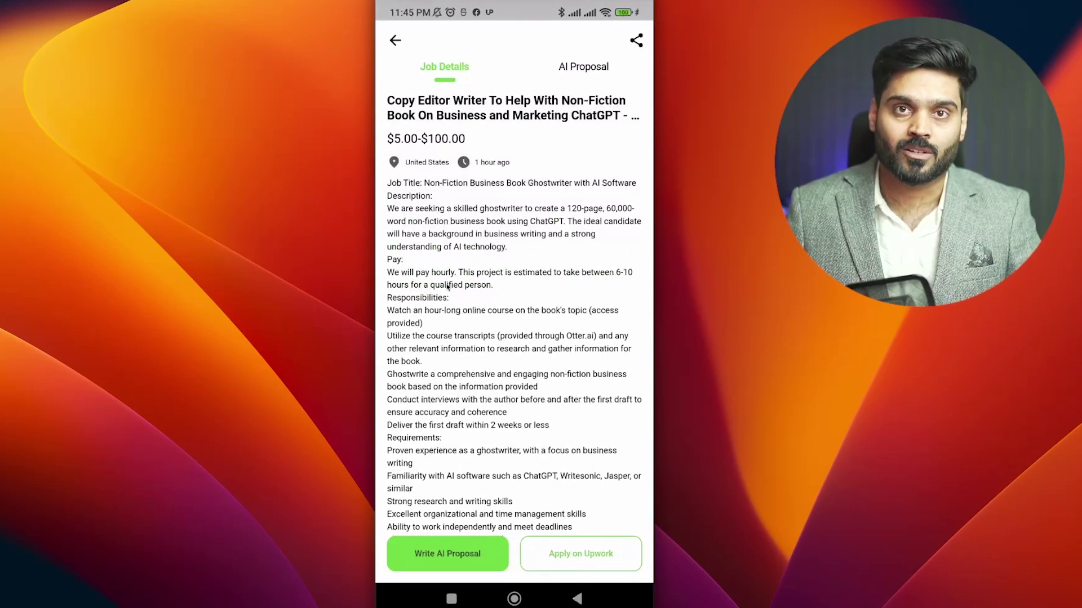
- Open the Copy Editor Writer job's posting on Upwork via Apply on Upwork
click(560, 555)
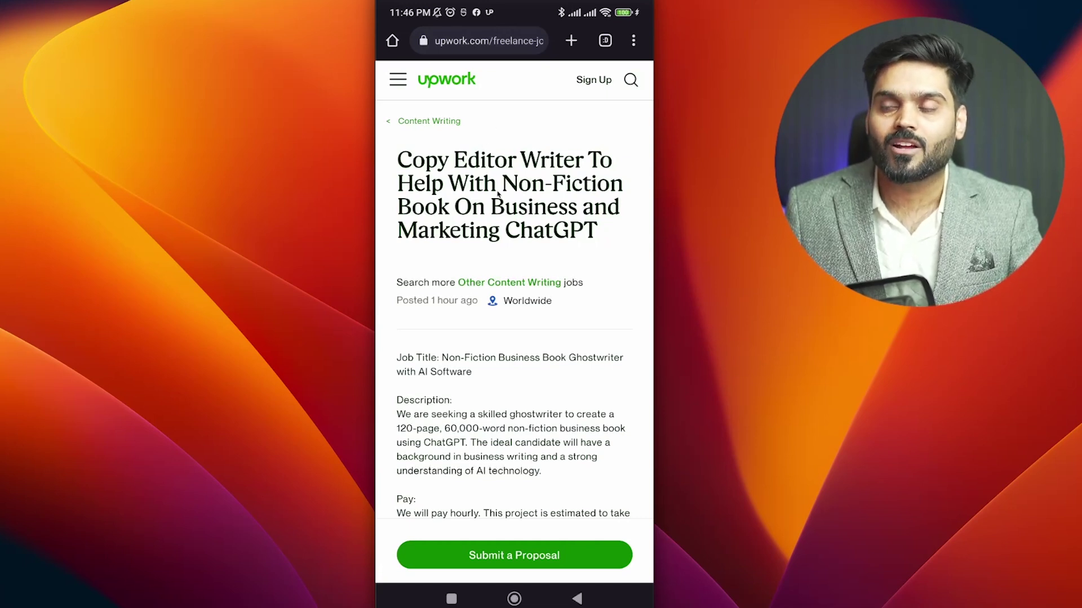
- Refresh the Upwork posting, review its activity and About the client stats, then go back
drag(493, 186, 482, 217)
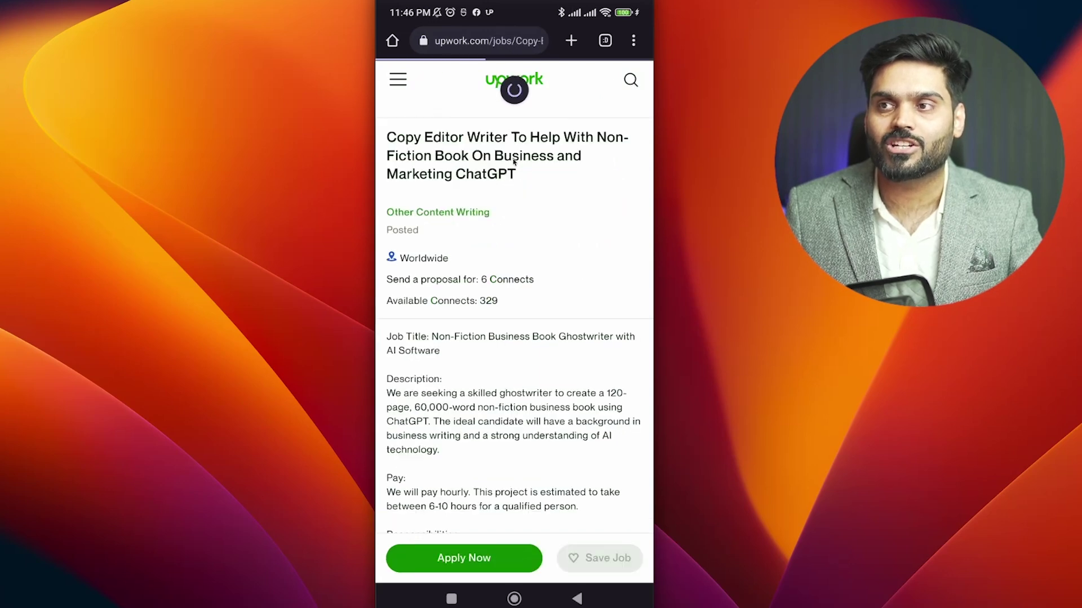
scroll(569, 316, down, 15)
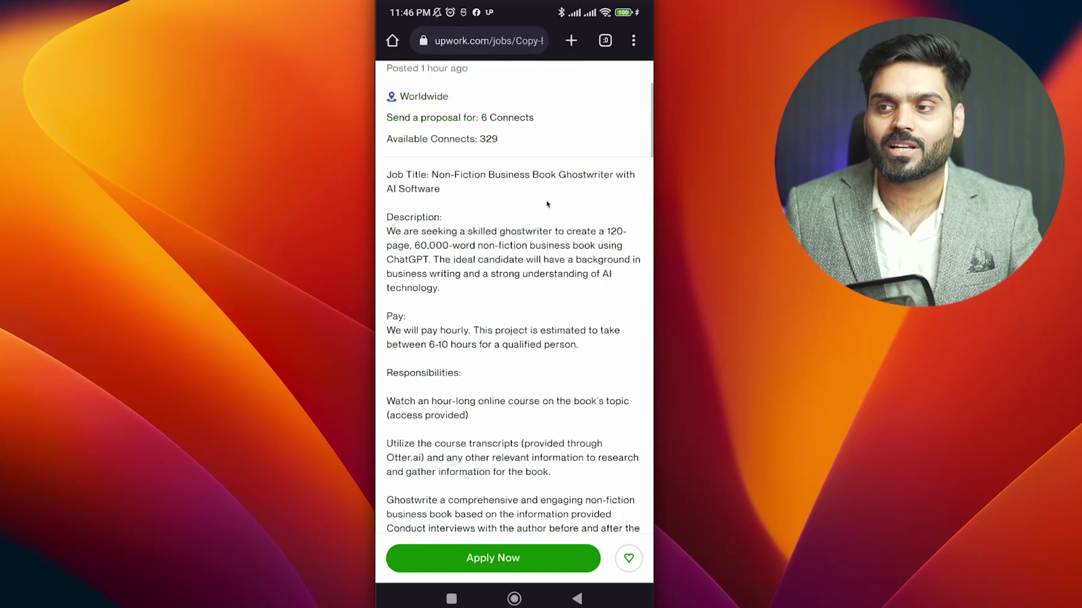
scroll(534, 287, down, 1)
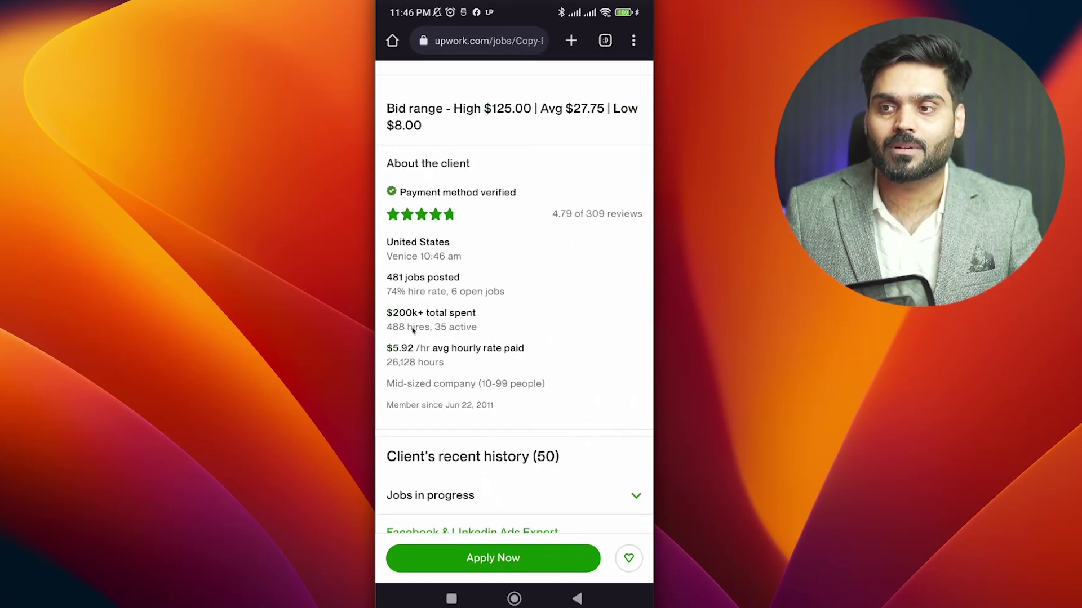
scroll(471, 276, up, 2)
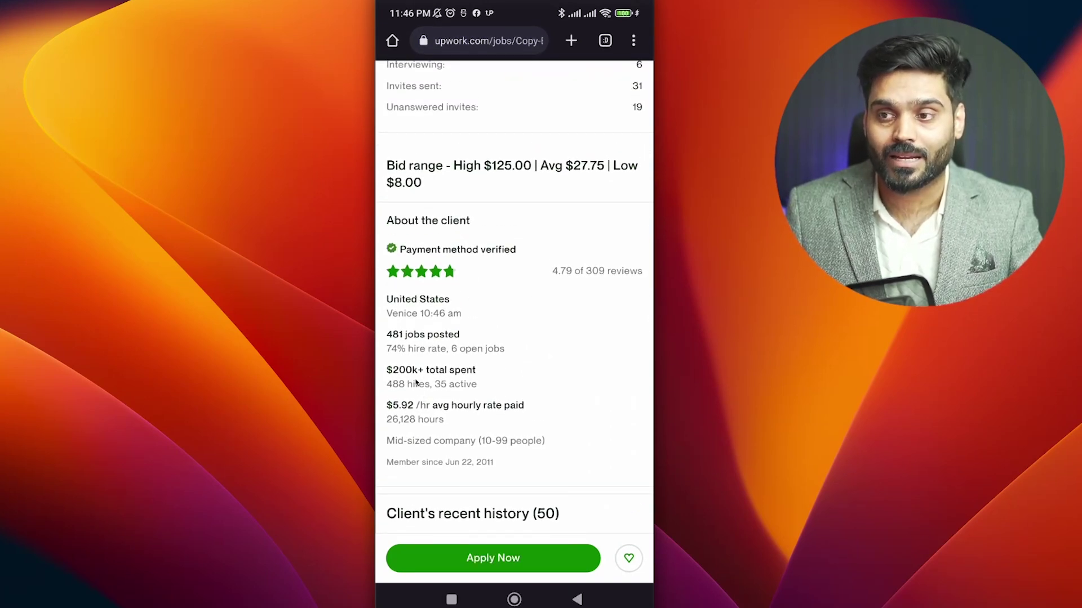
click(558, 605)
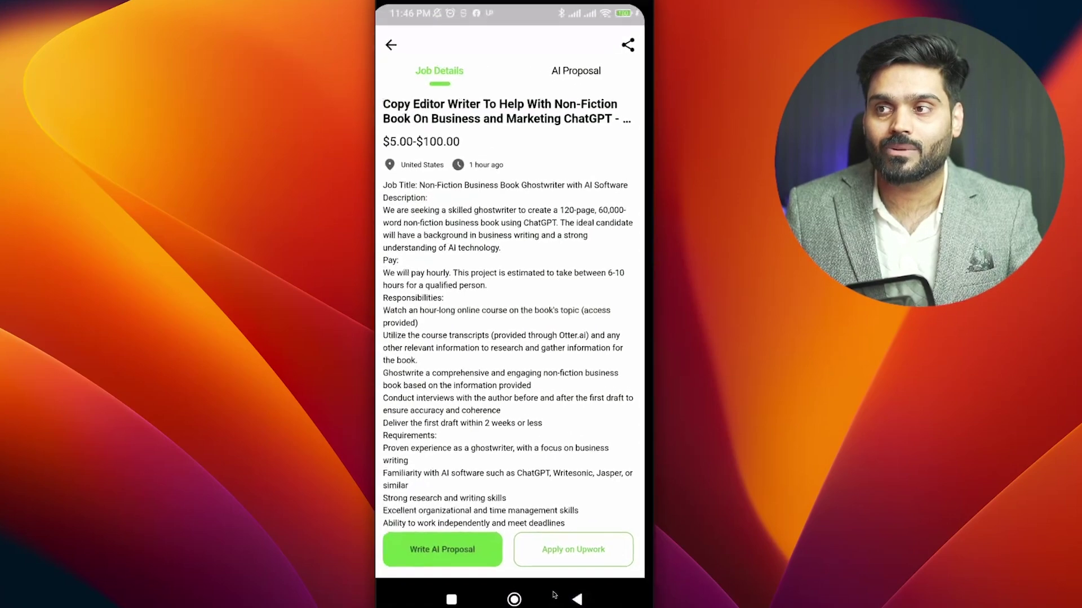
- Generate the Copy Editor Writer cover letter, copy it, and open the job on Upwork
scroll(485, 333, down, 3)
scroll(486, 294, up, 3)
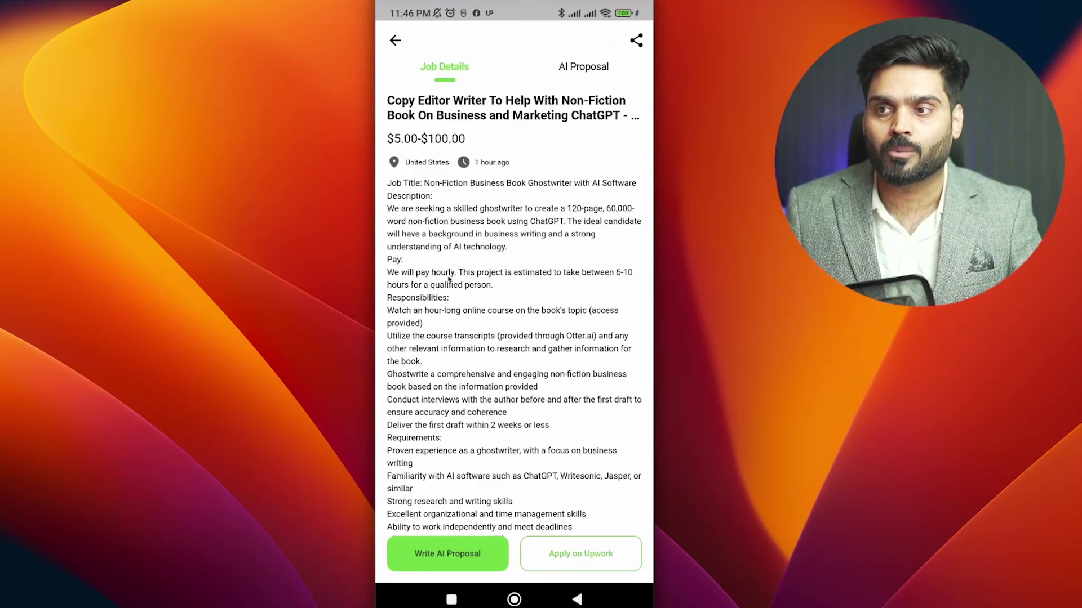
scroll(451, 394, down, 8)
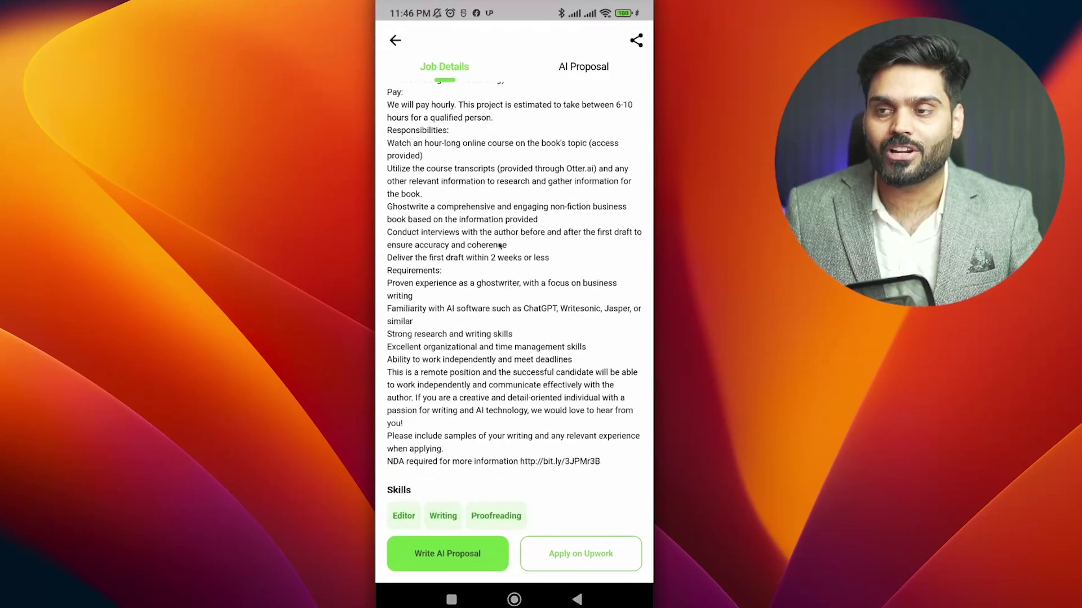
click(454, 553)
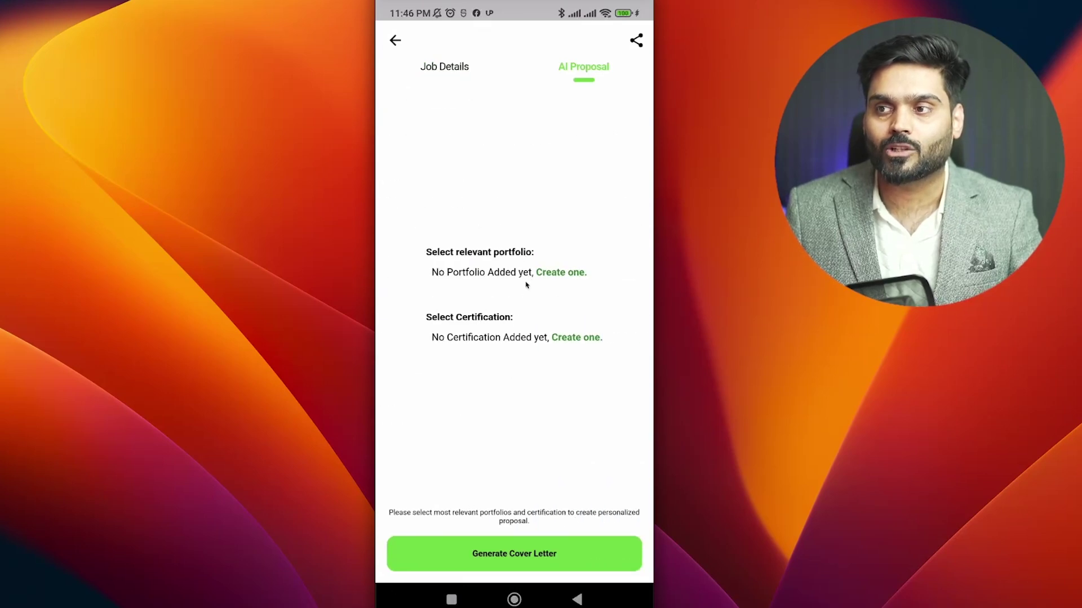
click(513, 554)
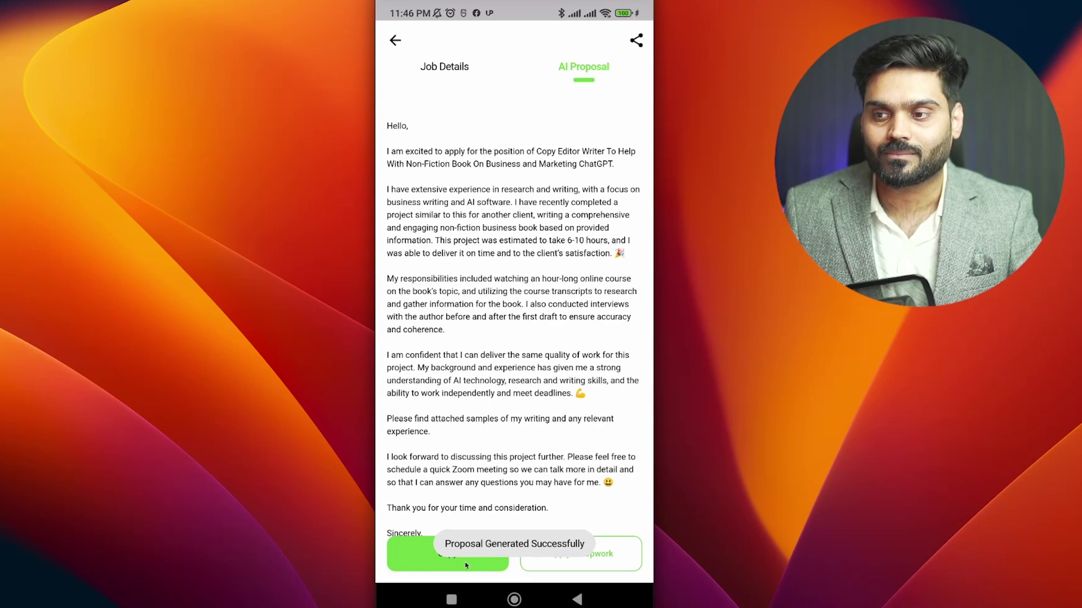
click(425, 565)
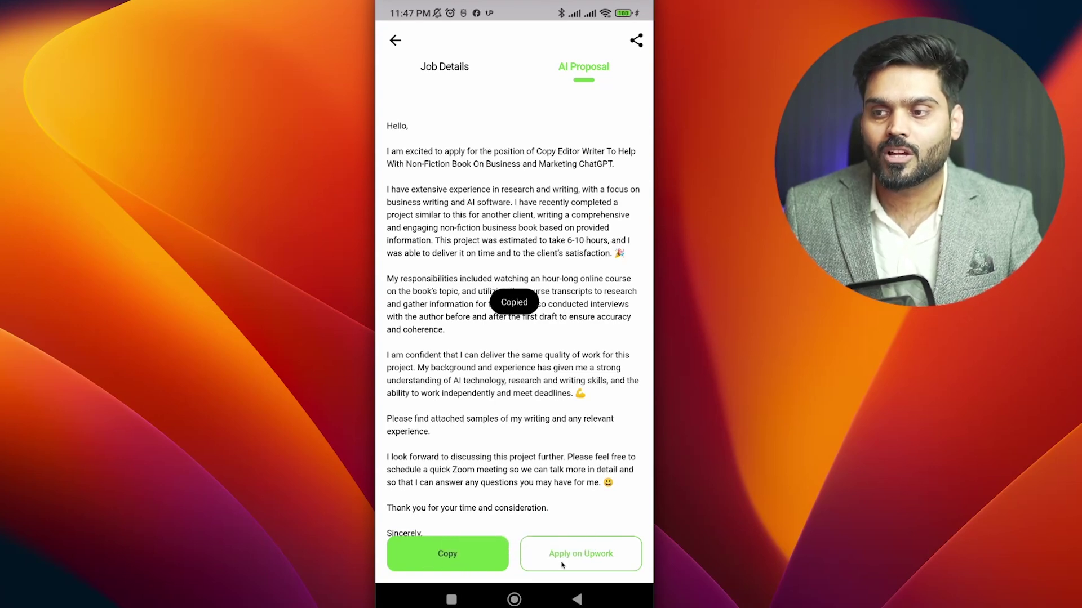
click(580, 553)
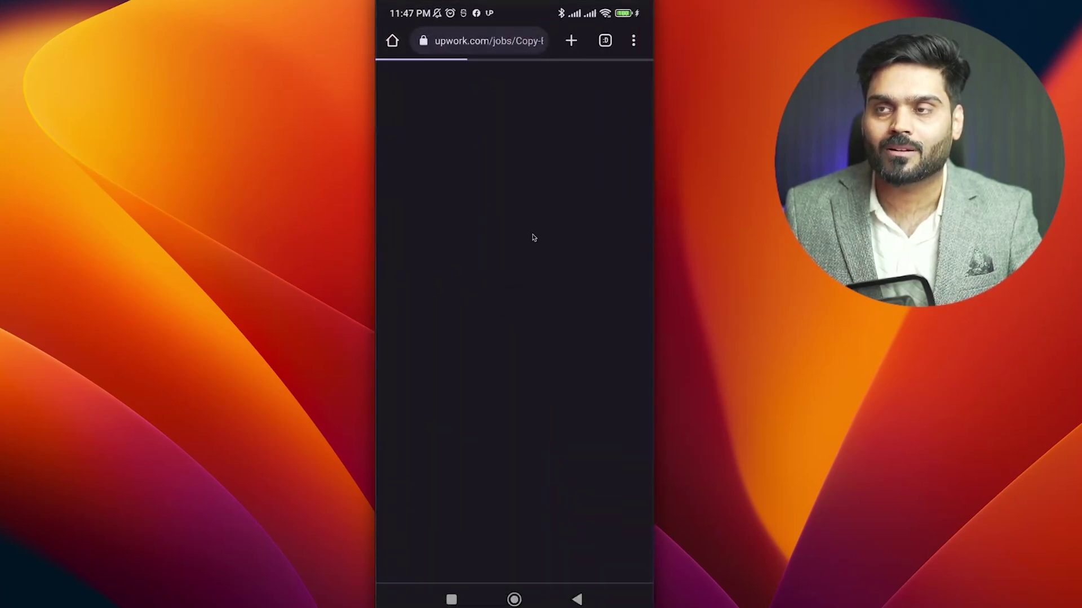
- Scroll through the Copy Editor job's page on Upwork in the browser
scroll(515, 302, down, 15)
scroll(509, 316, down, 2)
scroll(519, 338, up, 10)
scroll(525, 343, down, 8)
drag(526, 337, 501, 206)
- Return to the app's Keyword Jobs list, showing the $3,000 Flutter developer and BuddyBoss listings
drag(508, 371, 508, 273)
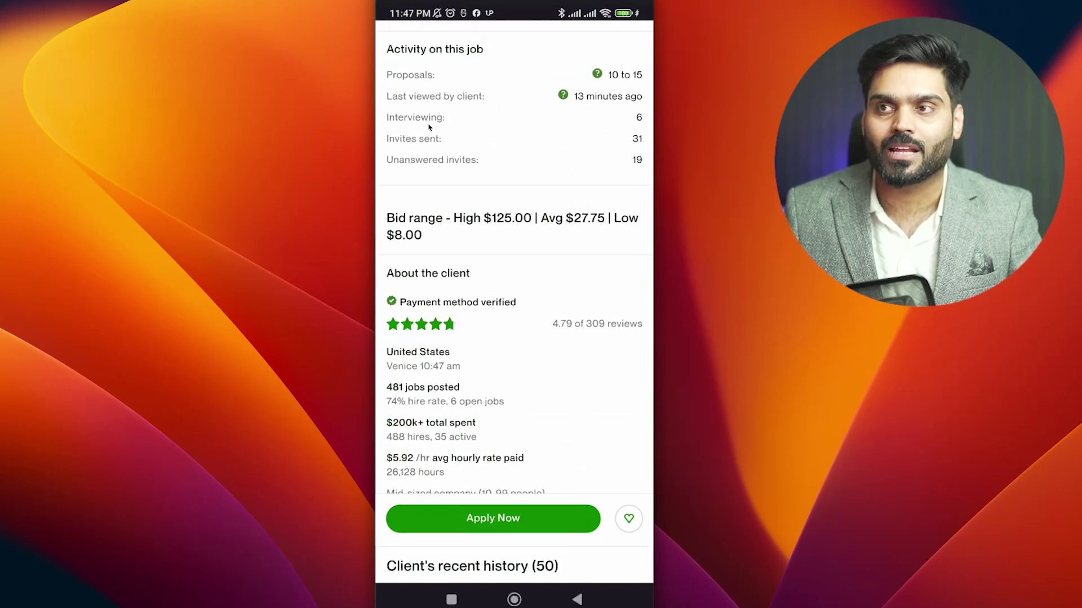
drag(428, 126, 454, 451)
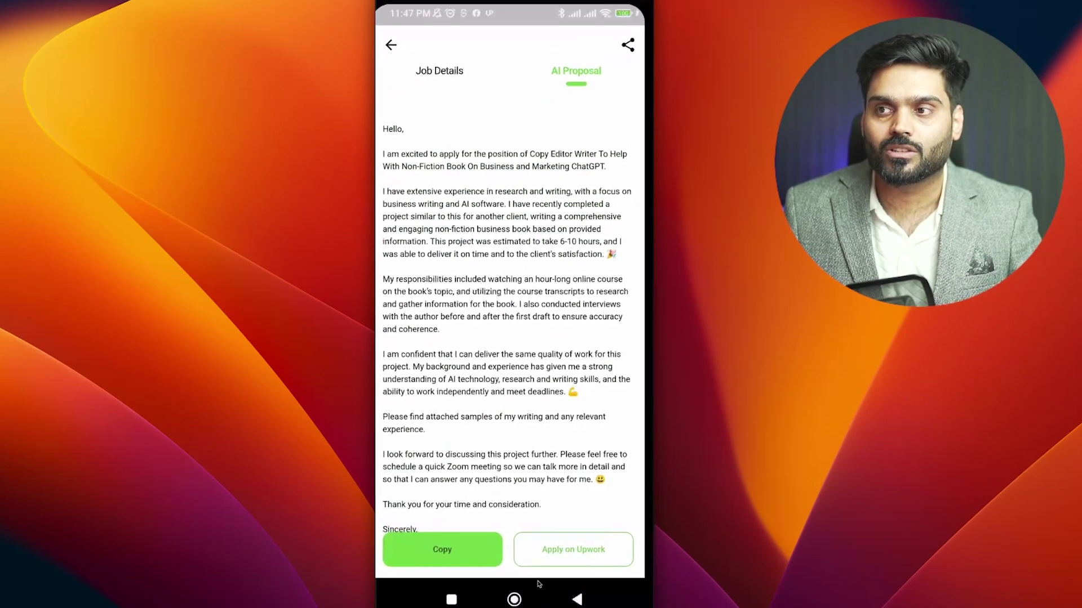
click(401, 44)
drag(484, 431, 473, 234)
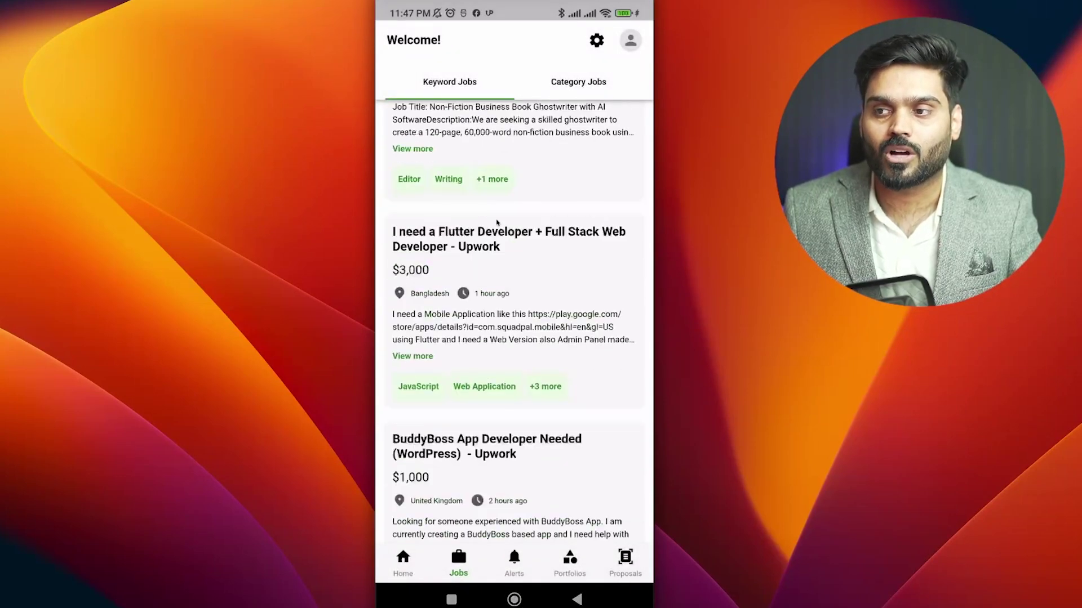
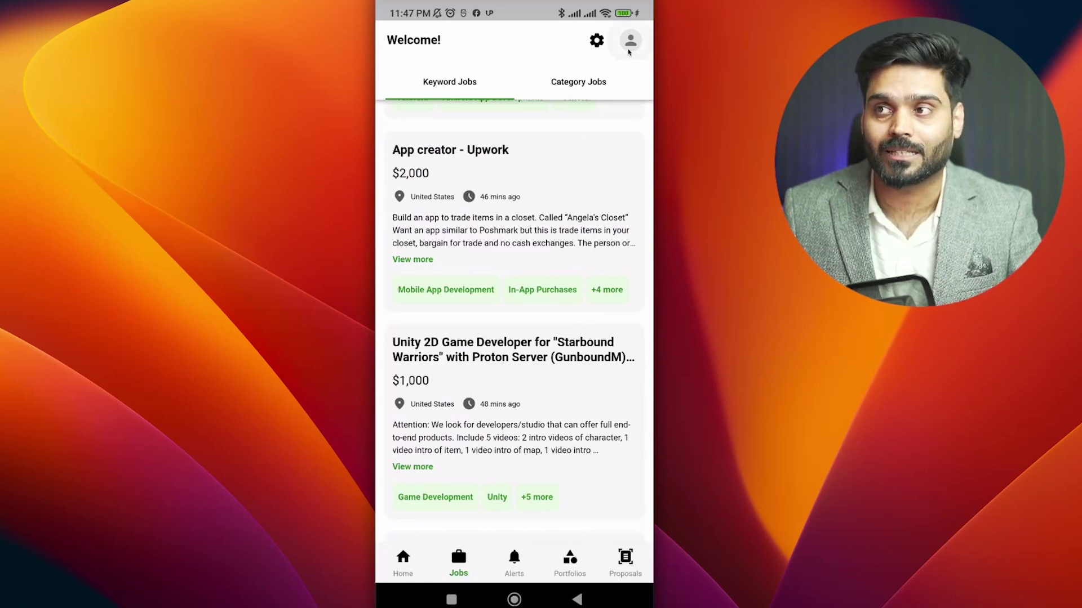
- On the profile page, set the WhatsApp number's country code to Pakistan +92
click(630, 44)
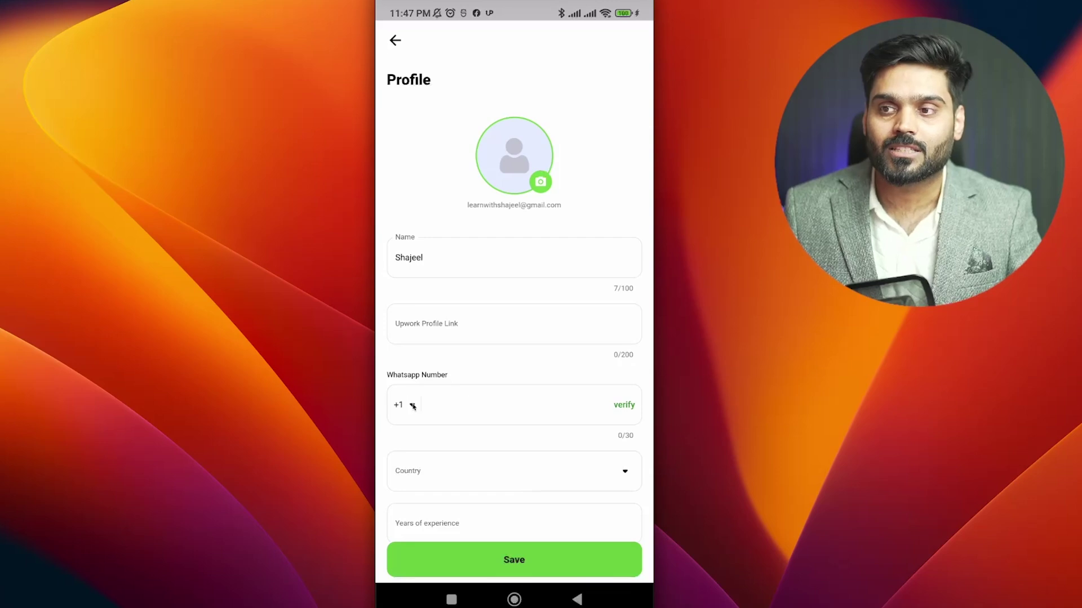
click(412, 406)
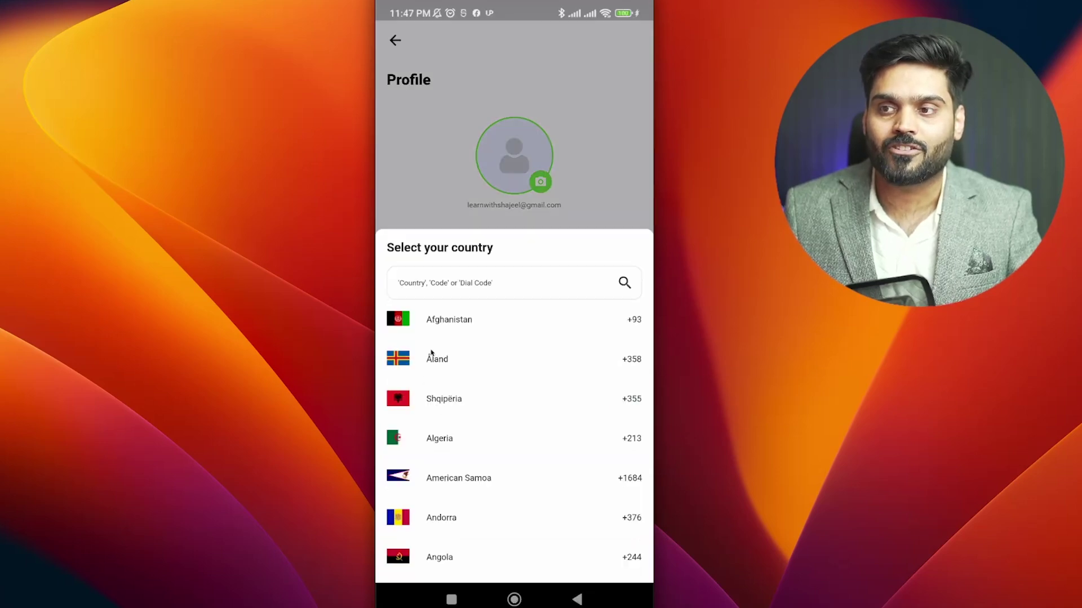
click(427, 292)
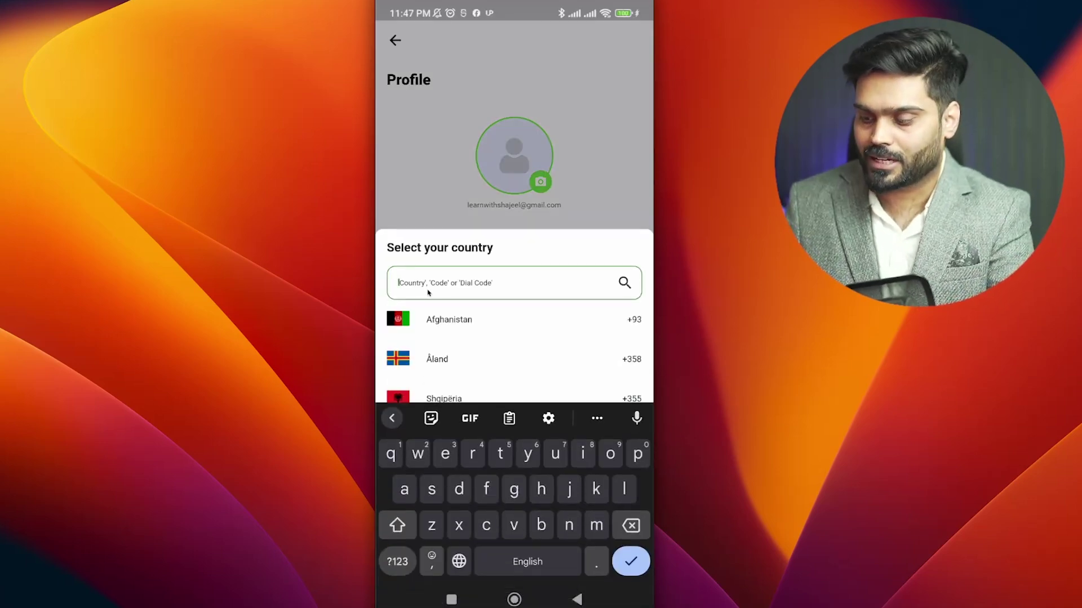
text(+92)
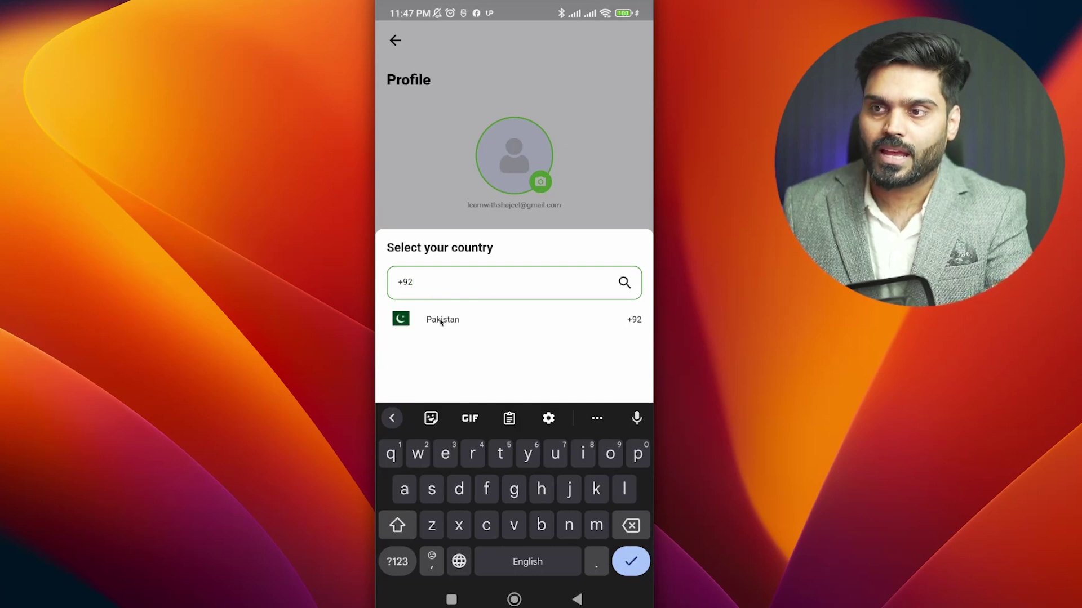
click(441, 322)
- Enter the WhatsApp phone number and request a verification code for it
click(466, 411)
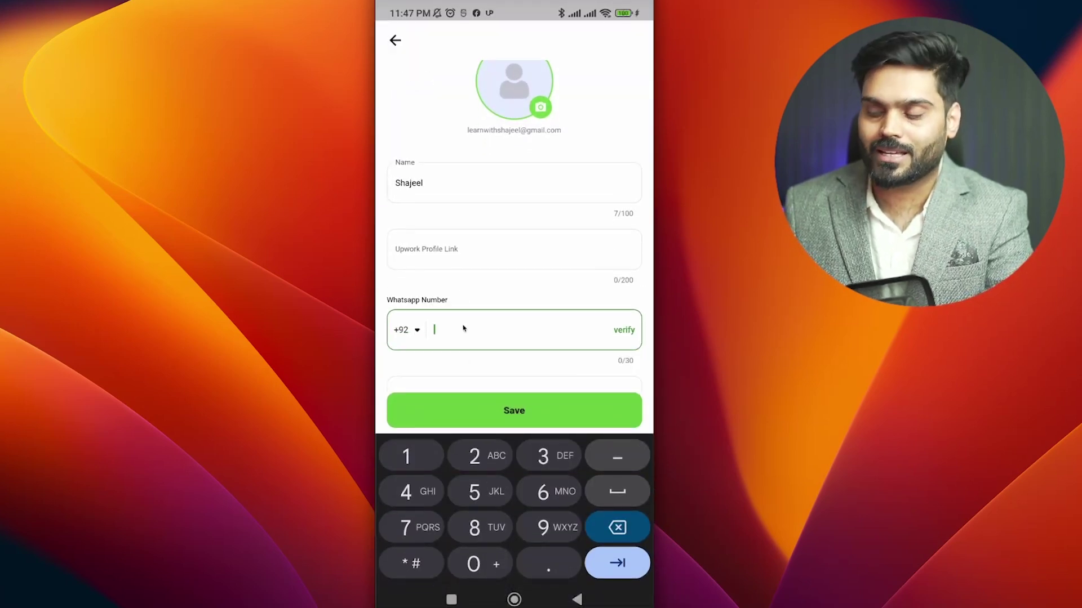
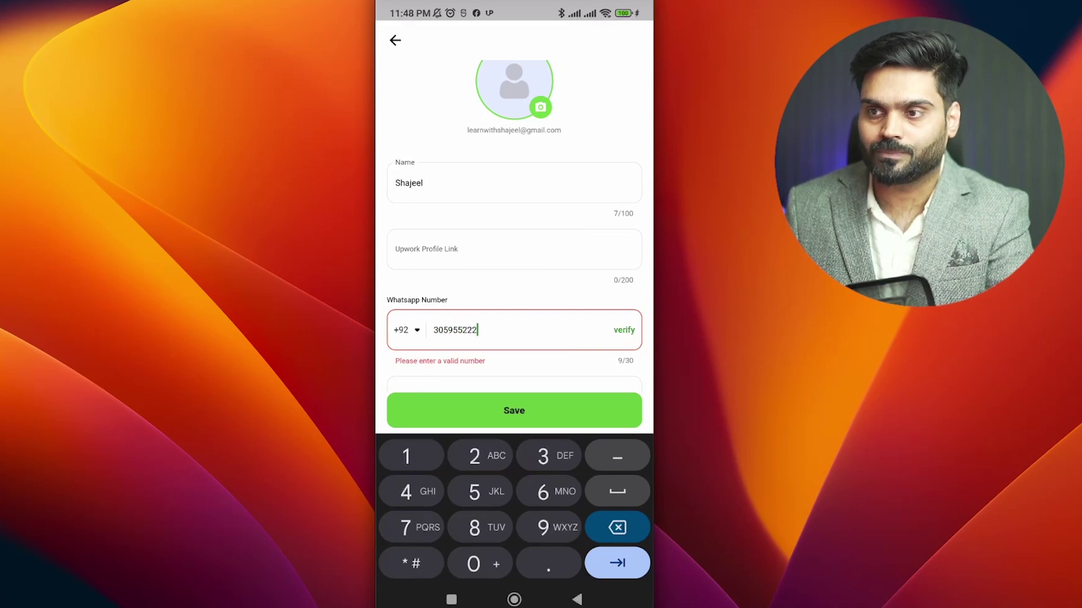
click(623, 330)
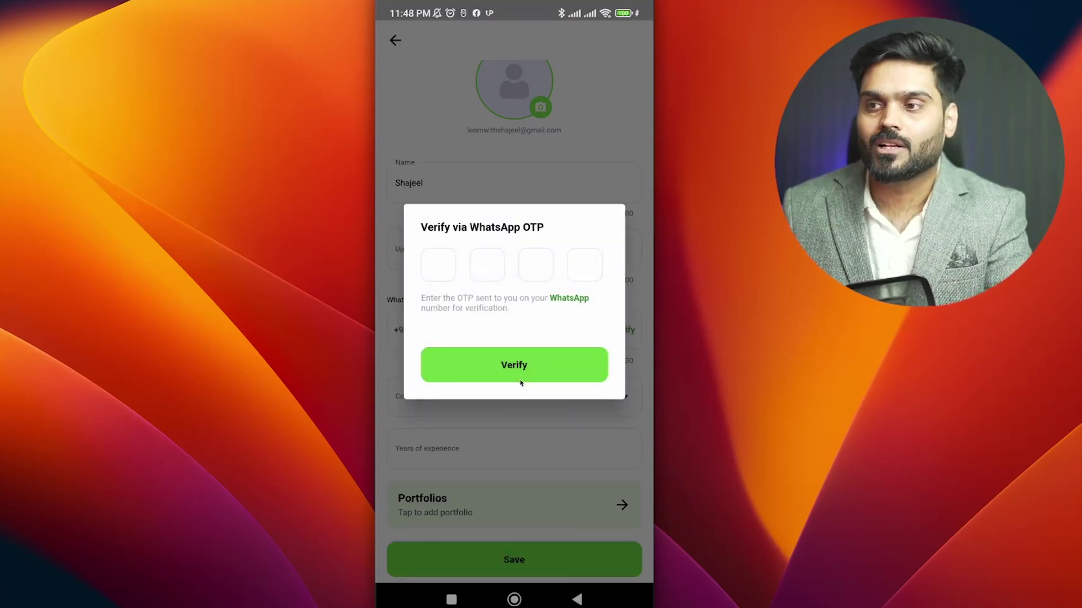
- Open WhatsApp from the OTP dialog to read the UpAlerts code, then switch back to UpAlerts
click(440, 279)
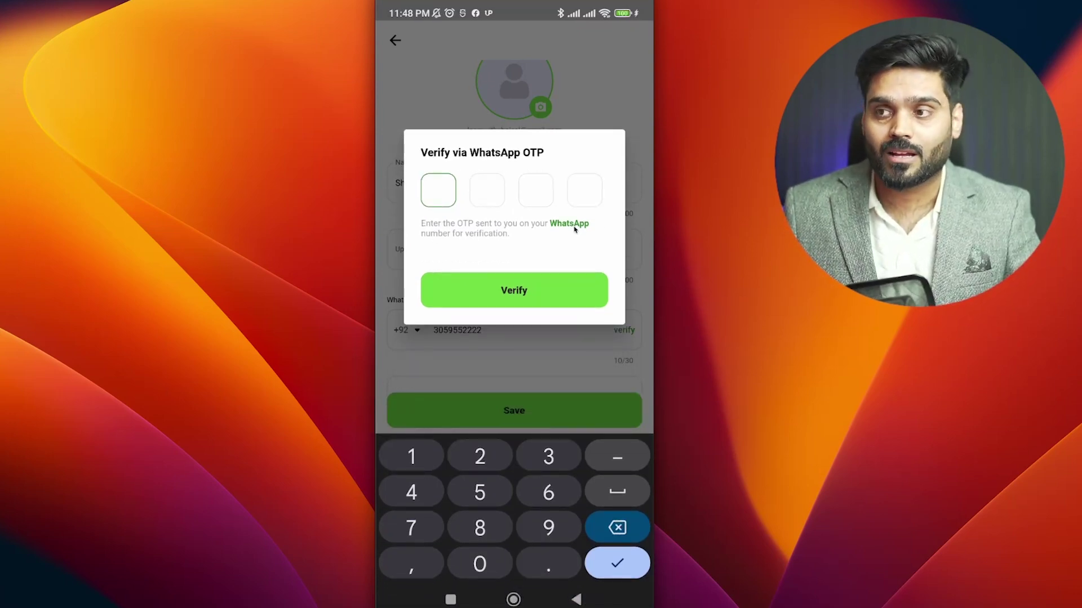
click(572, 226)
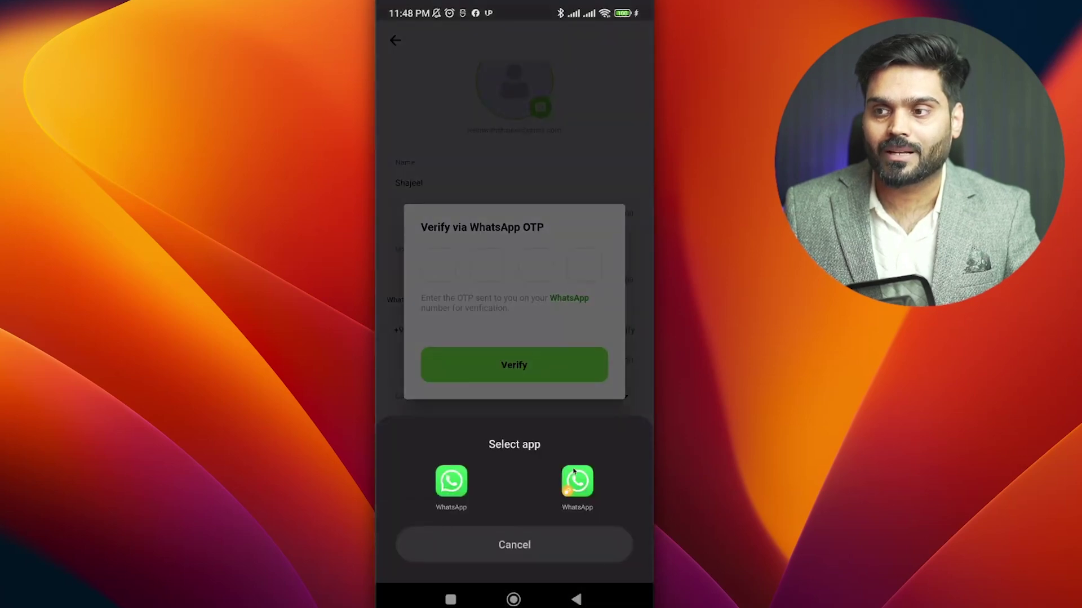
click(577, 481)
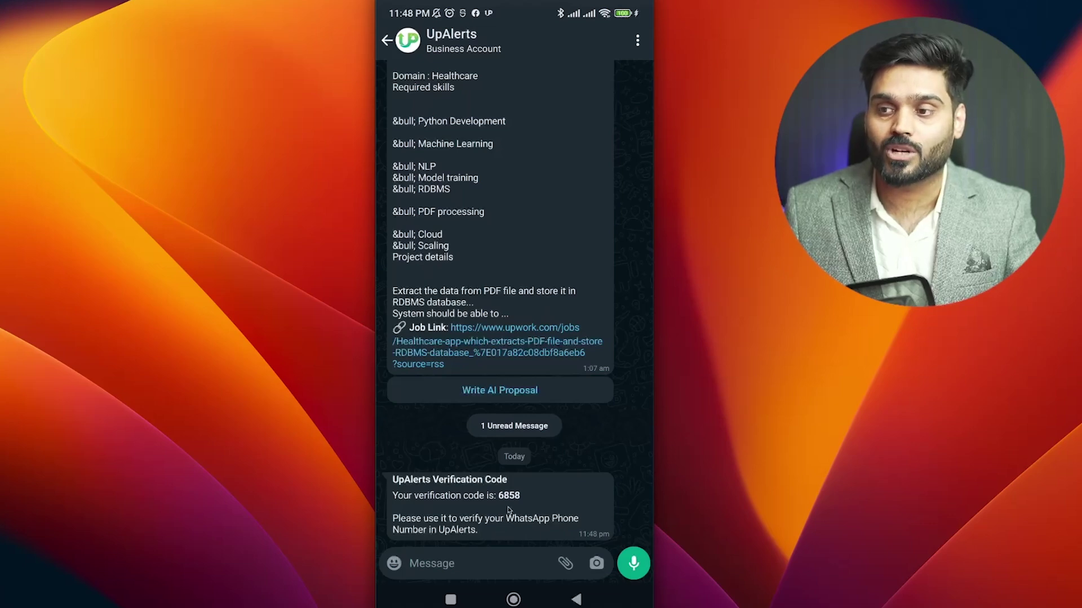
click(453, 599)
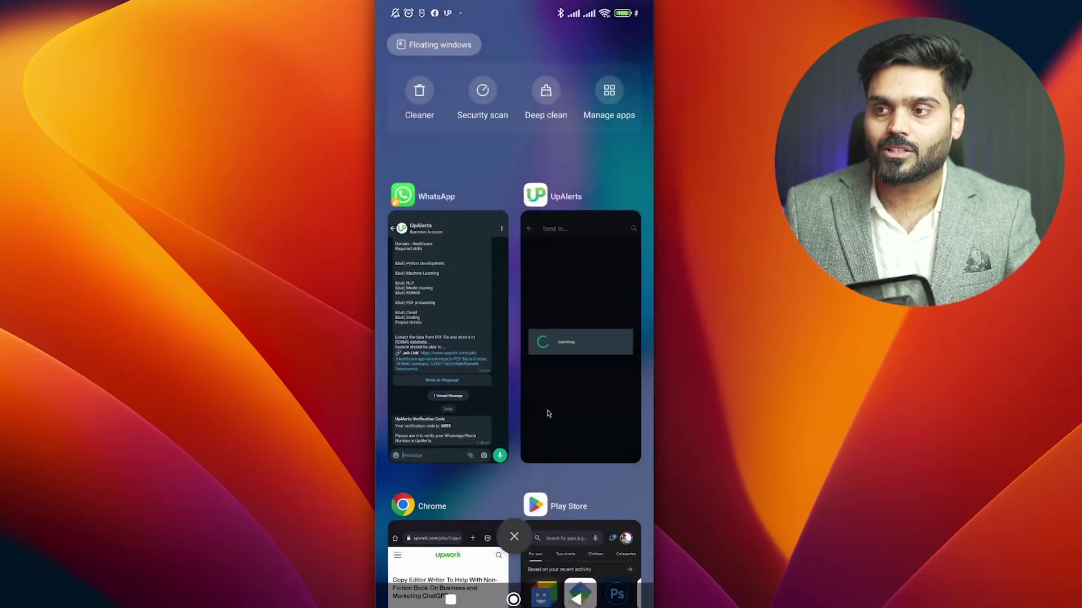
click(522, 387)
- Enter the received WhatsApp code, confirm the number is verified, and return to the jobs list
click(439, 274)
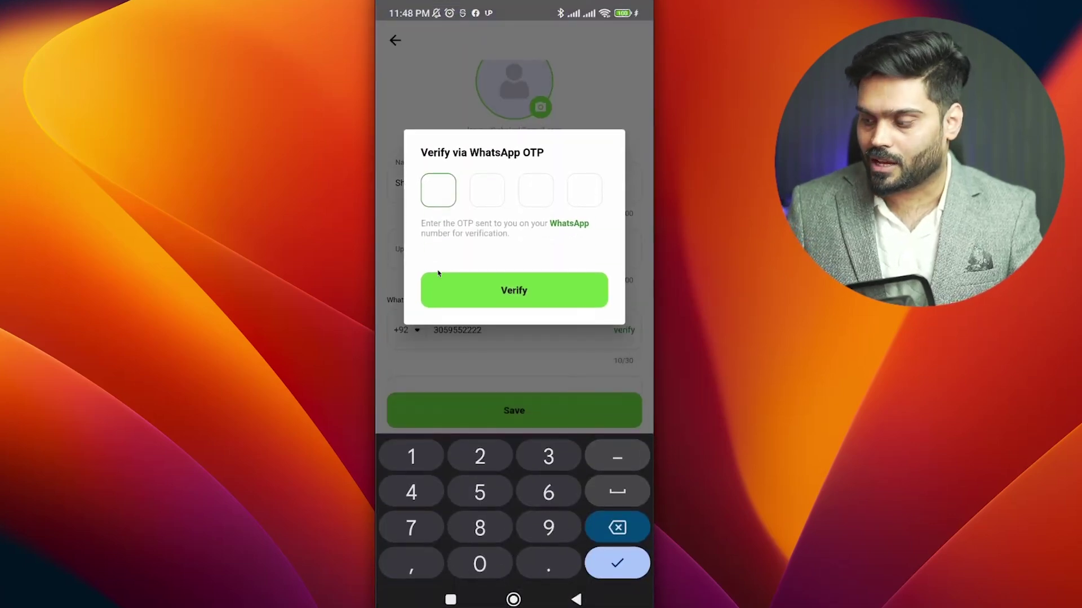
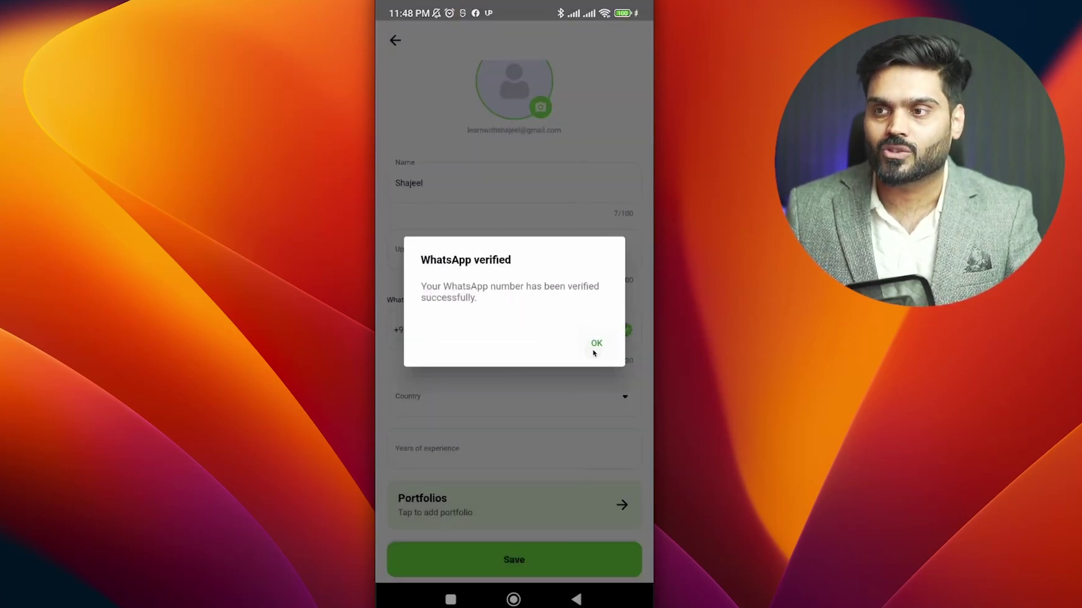
click(595, 347)
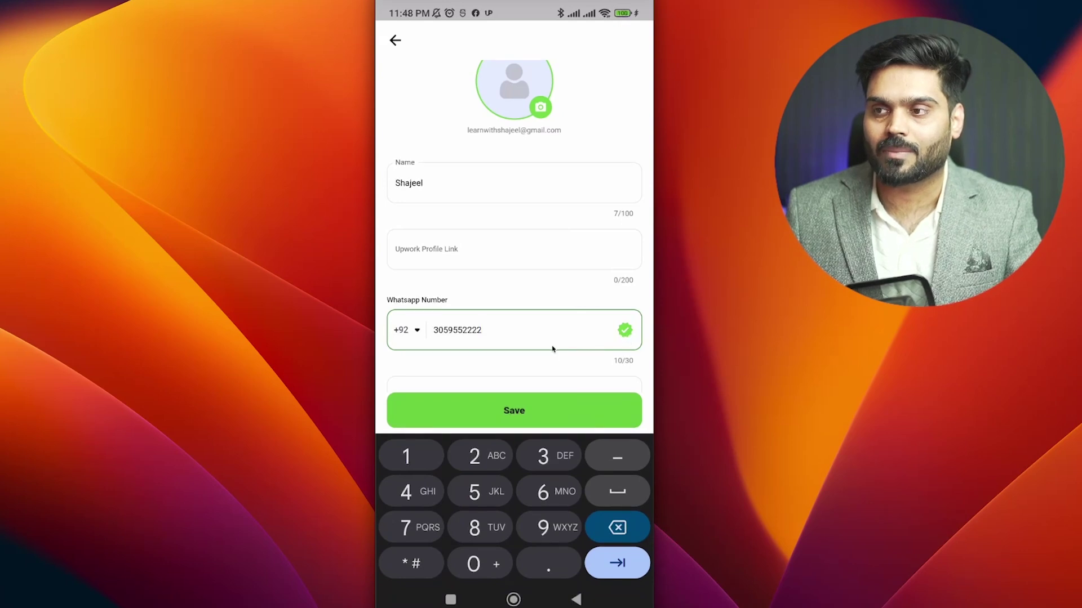
drag(552, 349, 543, 193)
scroll(527, 225, down, 2)
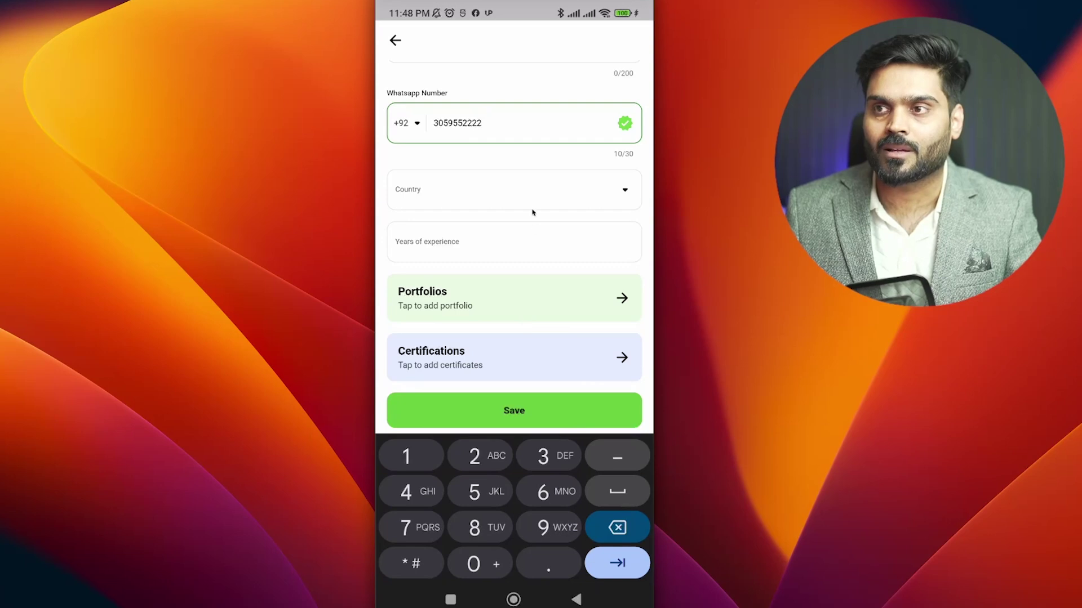
scroll(532, 212, up, 2)
click(396, 40)
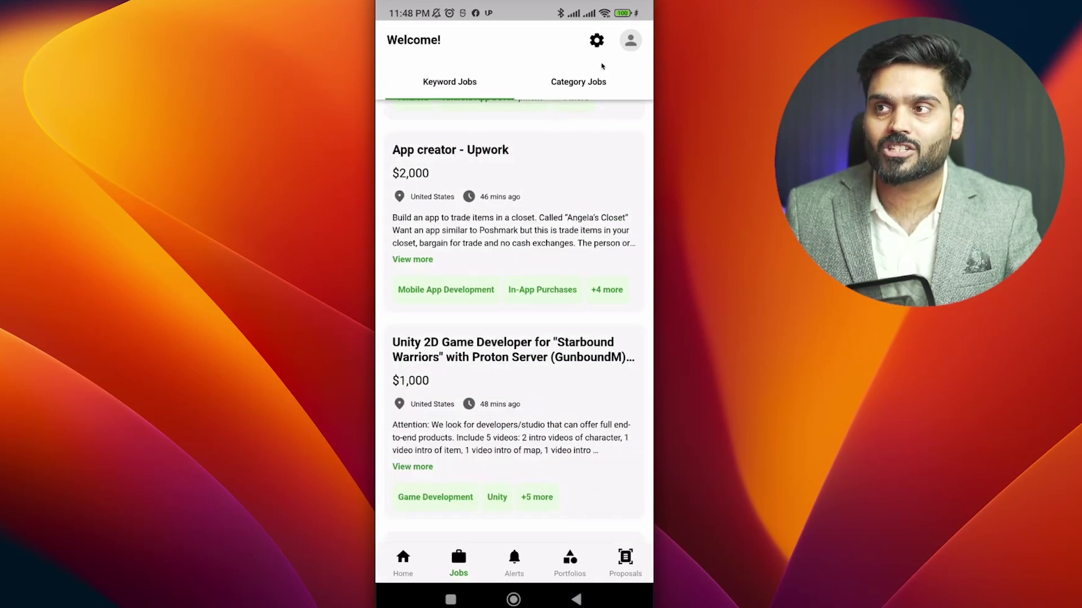
- Enable WhatsApp notifications for Custom Keywords Job Alerts in settings, then go back to jobs
click(596, 40)
click(543, 189)
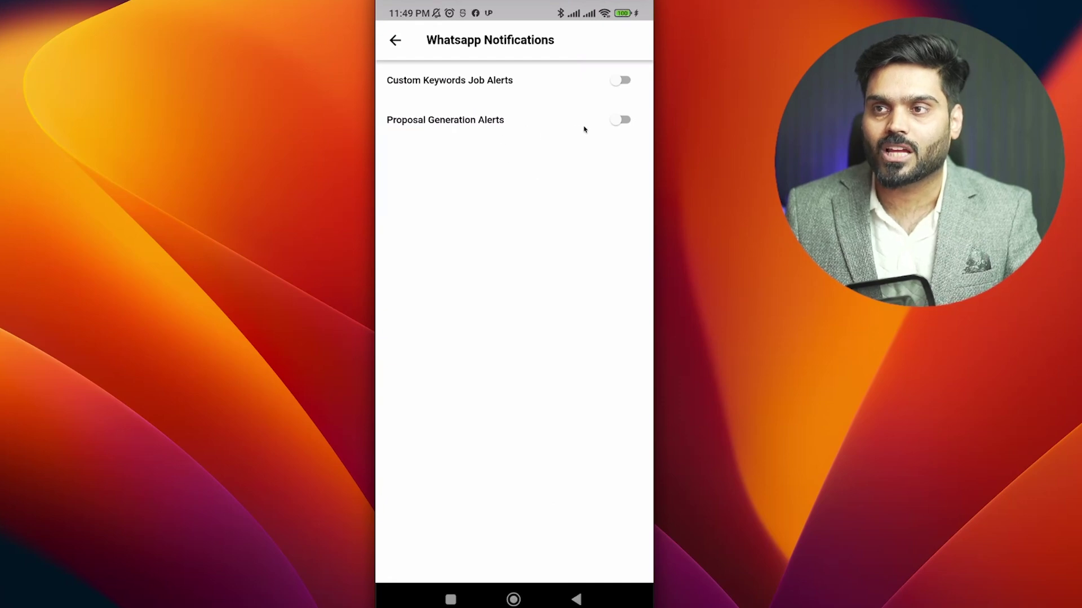
click(621, 83)
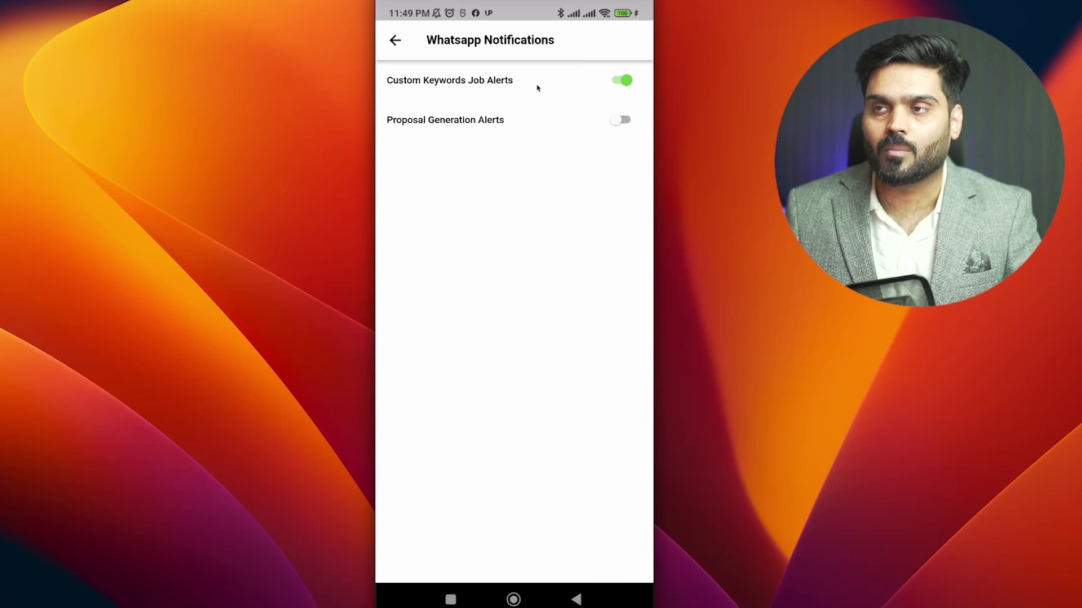
click(395, 41)
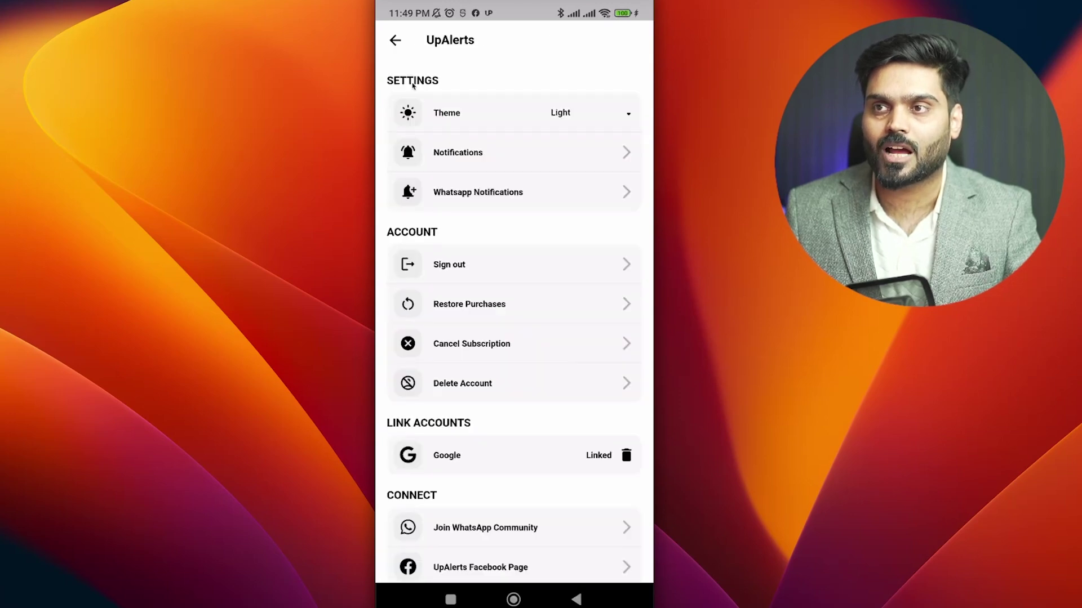
click(395, 40)
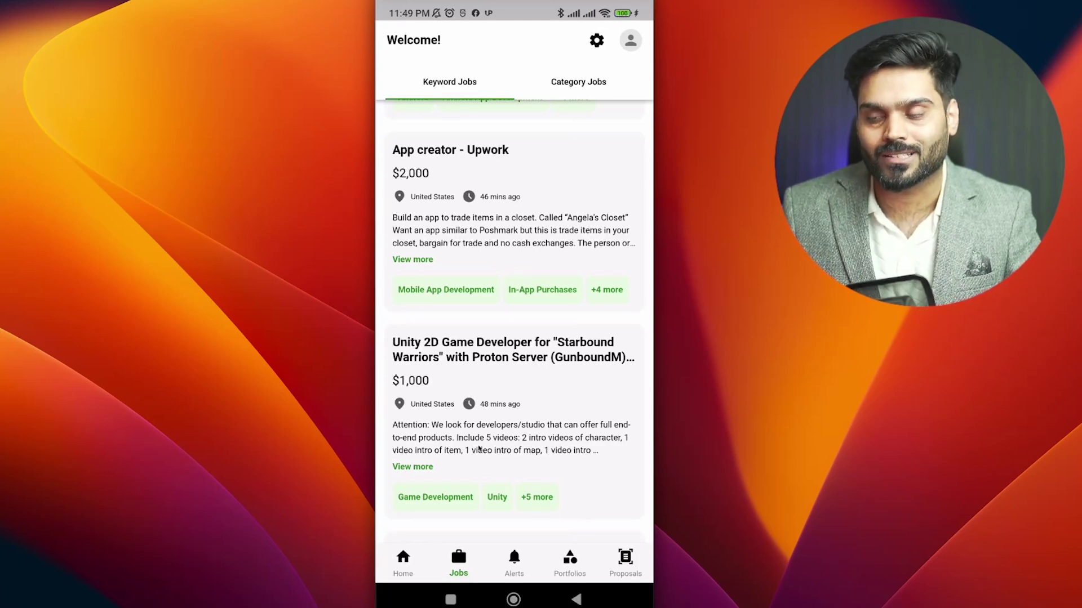
- Start a new portfolio entry titled 'UpAlerts'
scroll(480, 414, up, 5)
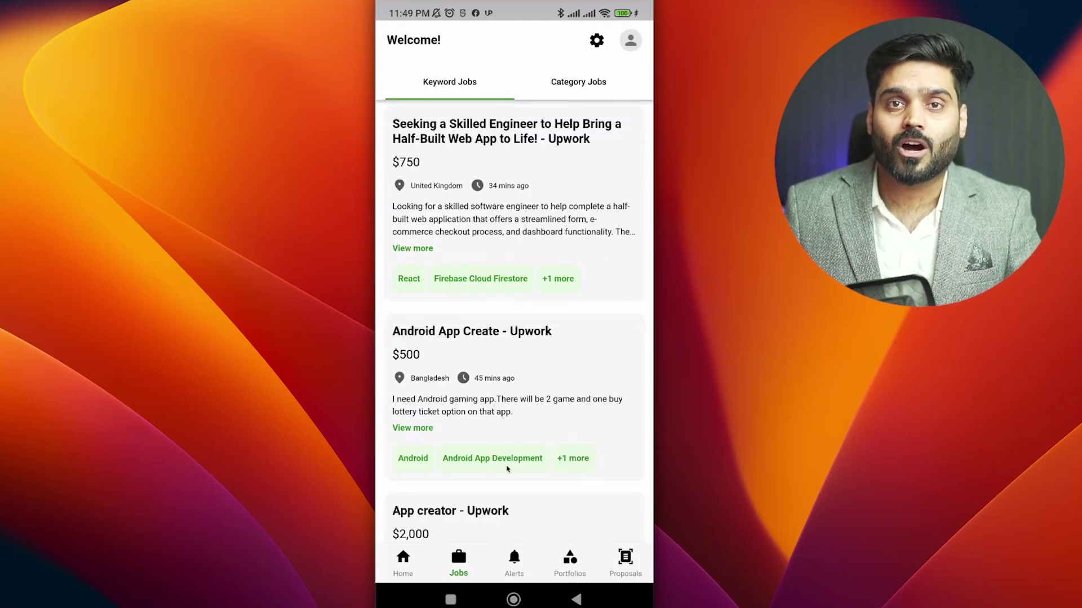
click(565, 569)
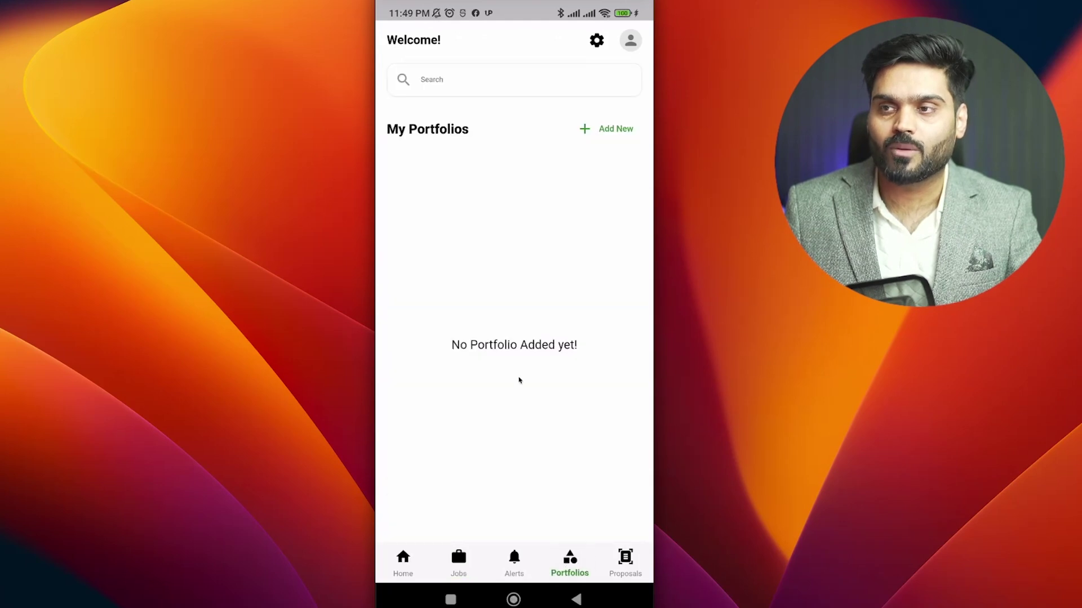
click(598, 136)
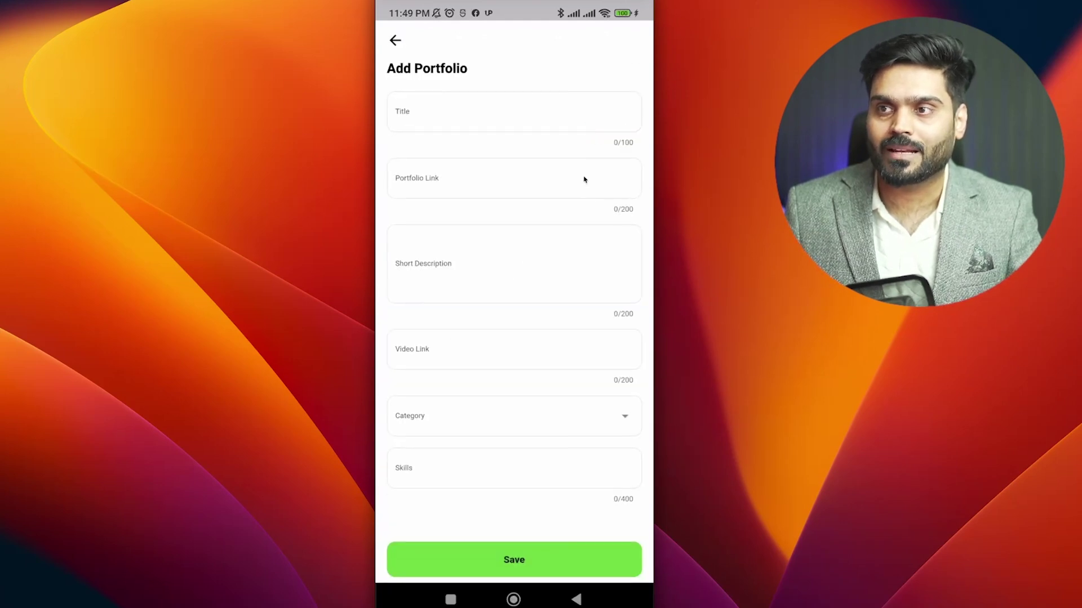
click(499, 119)
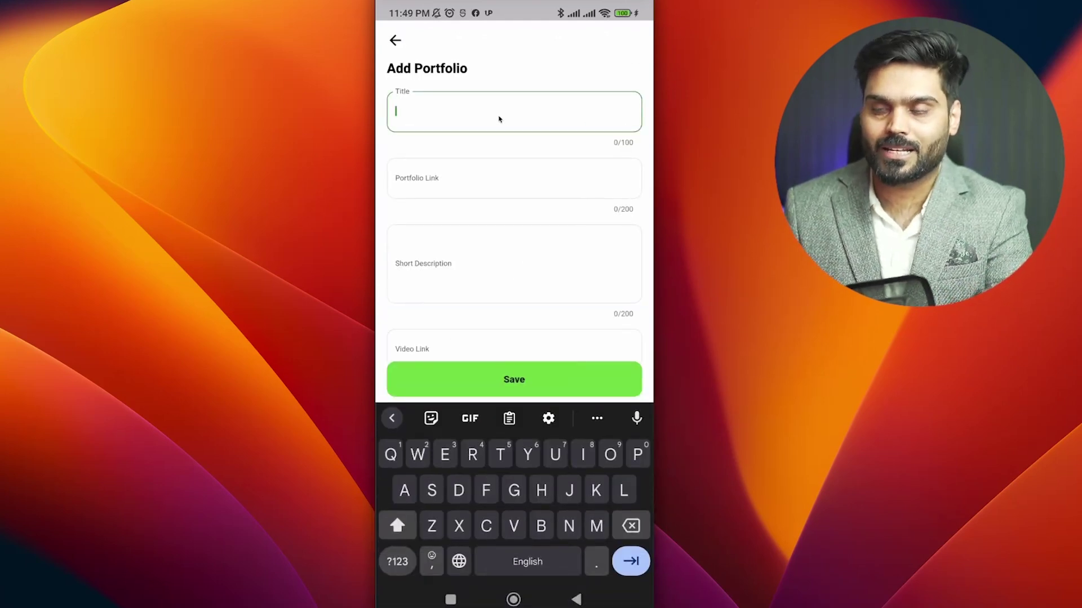
text(upa)
key(BackSpace)
key(BackSpace)
key(BackSpace)
text(Up)
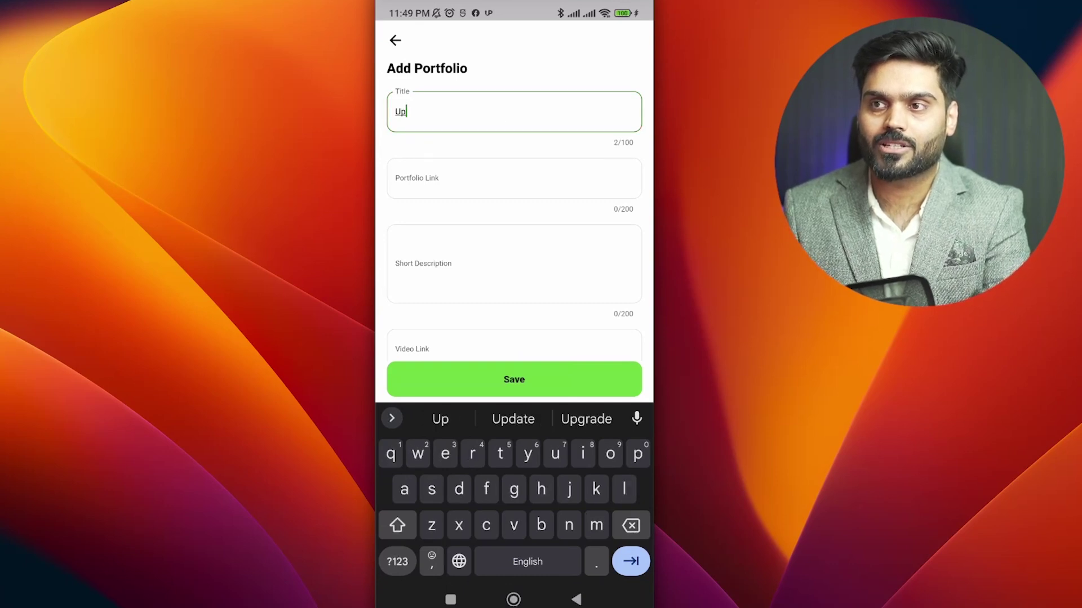
text(Alerts)
- Write the description 'AI Cover Letter Writer and Job Alerts.'
click(513, 178)
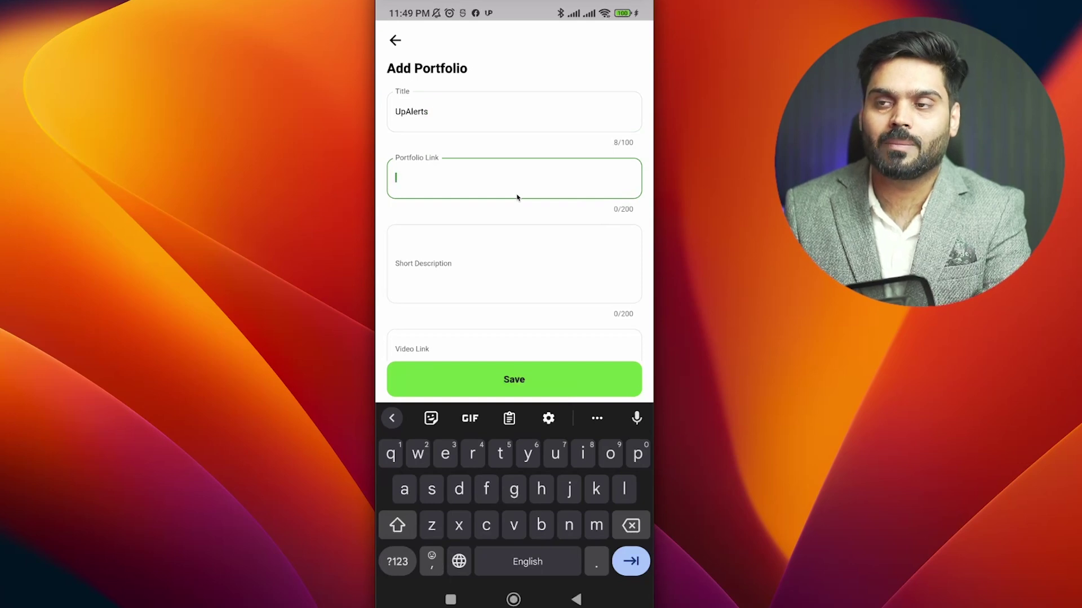
click(513, 263)
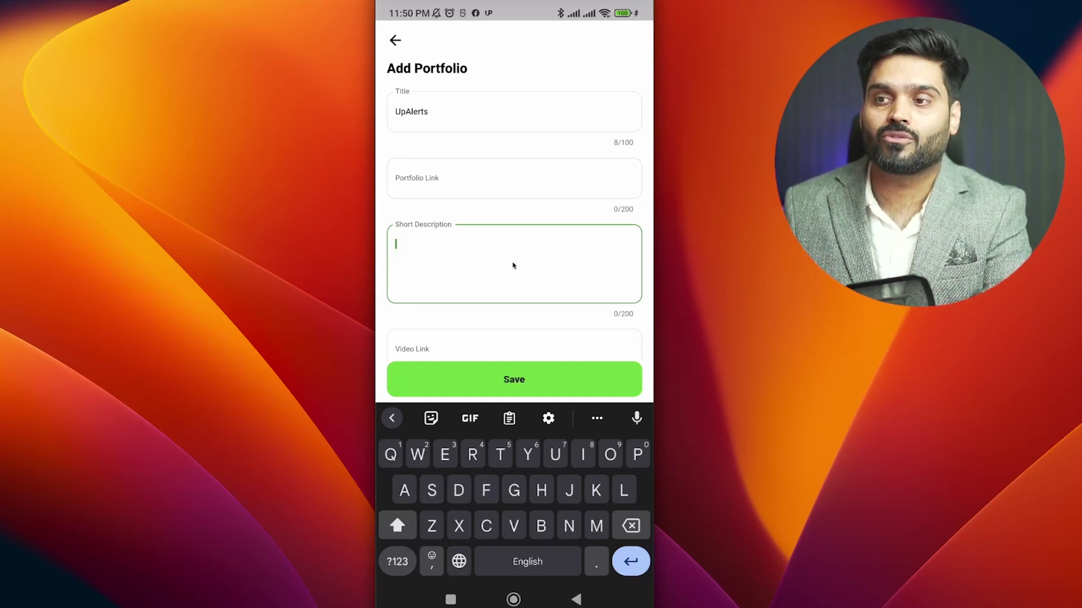
drag(485, 262, 480, 218)
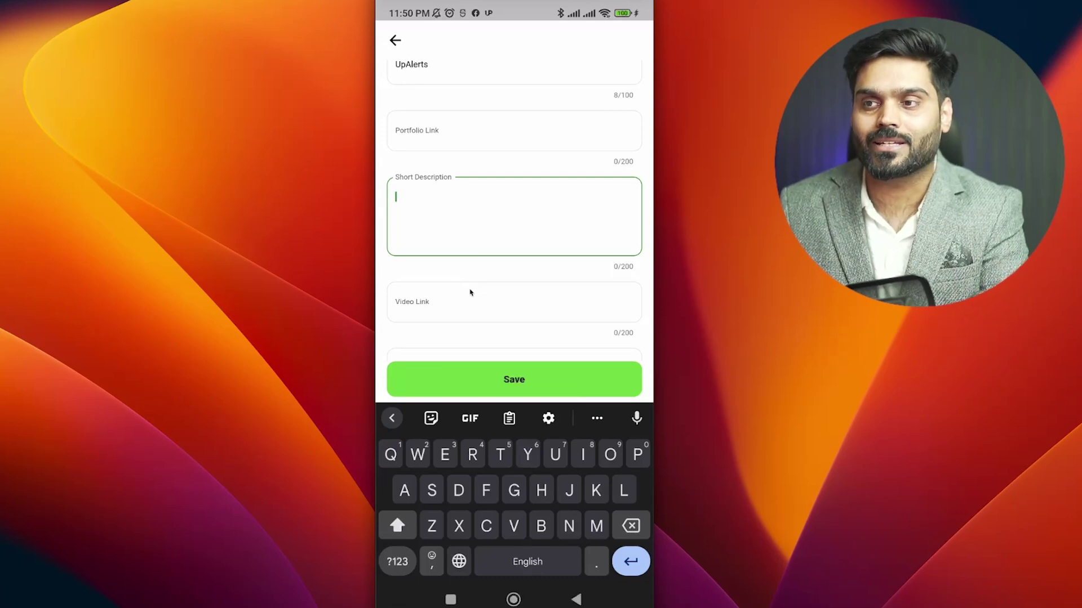
drag(447, 222, 454, 266)
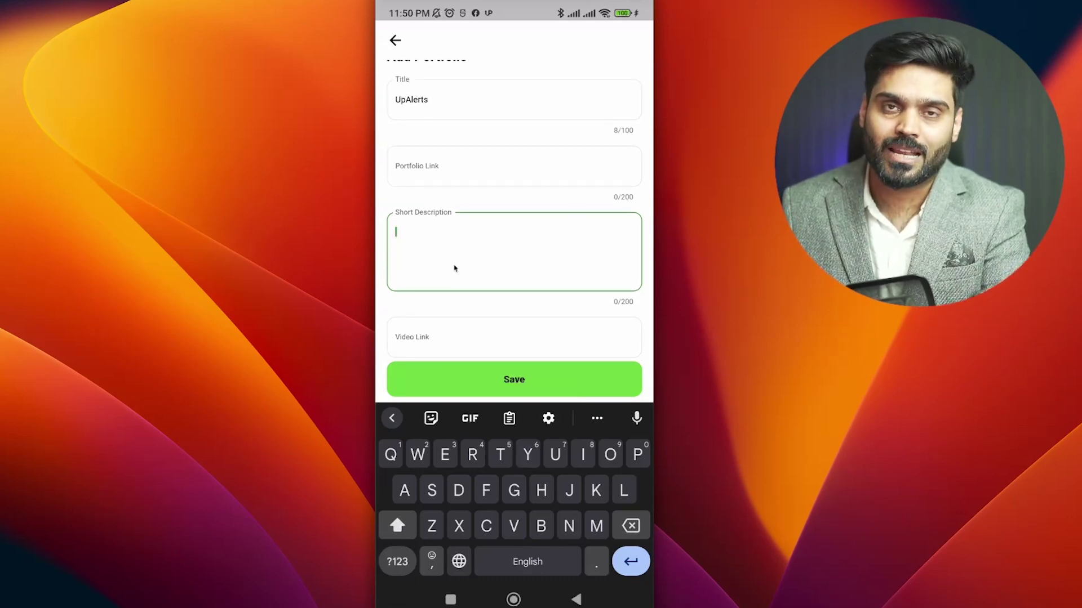
text(AI )
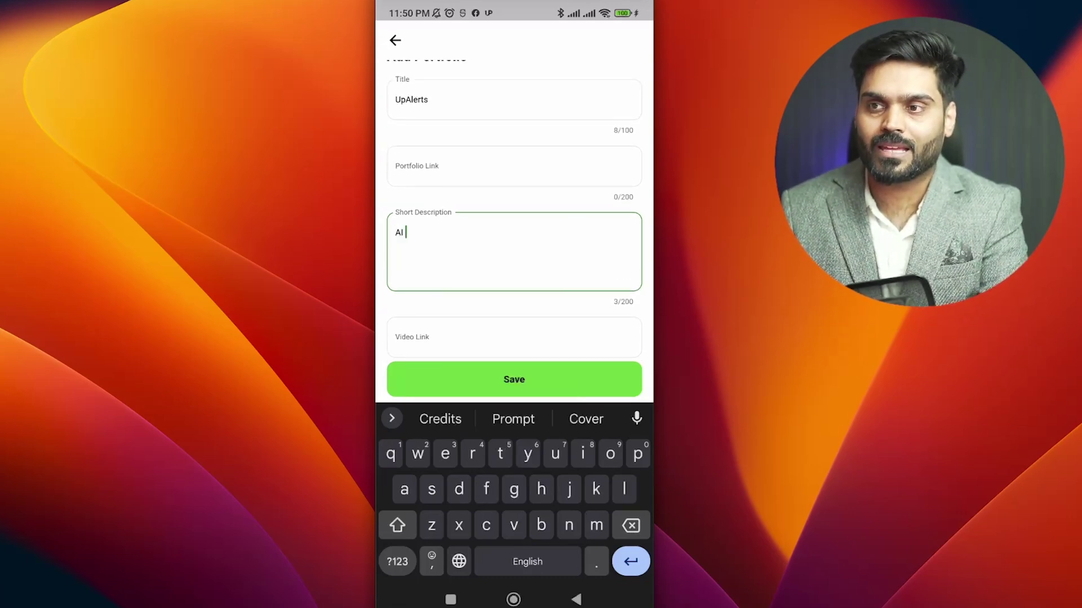
text(Cover Lter Ltte)
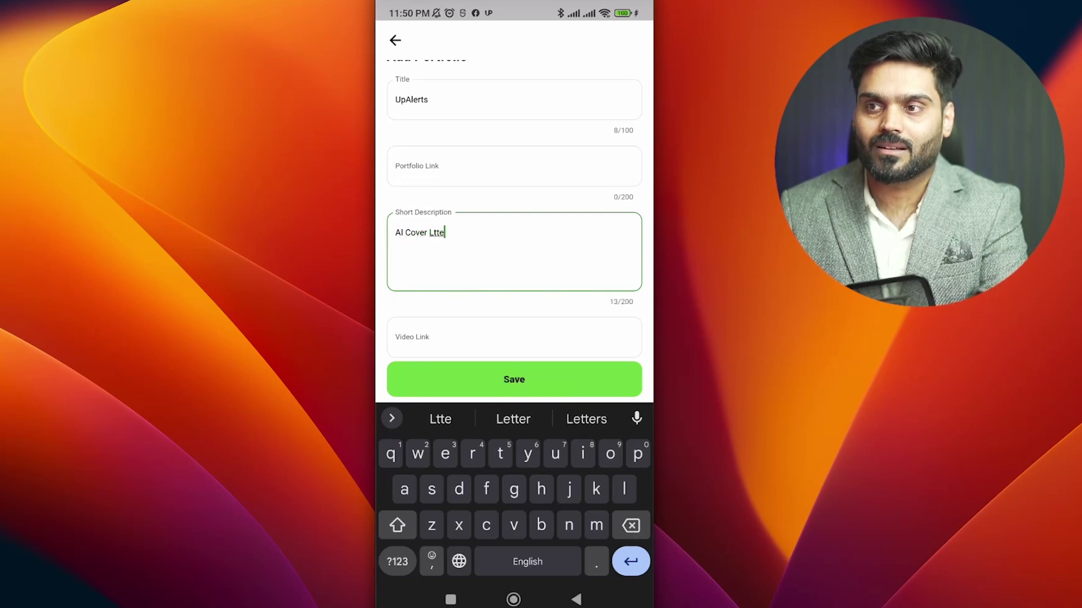
key(BackSpace)
key(BackSpace)
text(er)
key(BackSpace)
text(t)
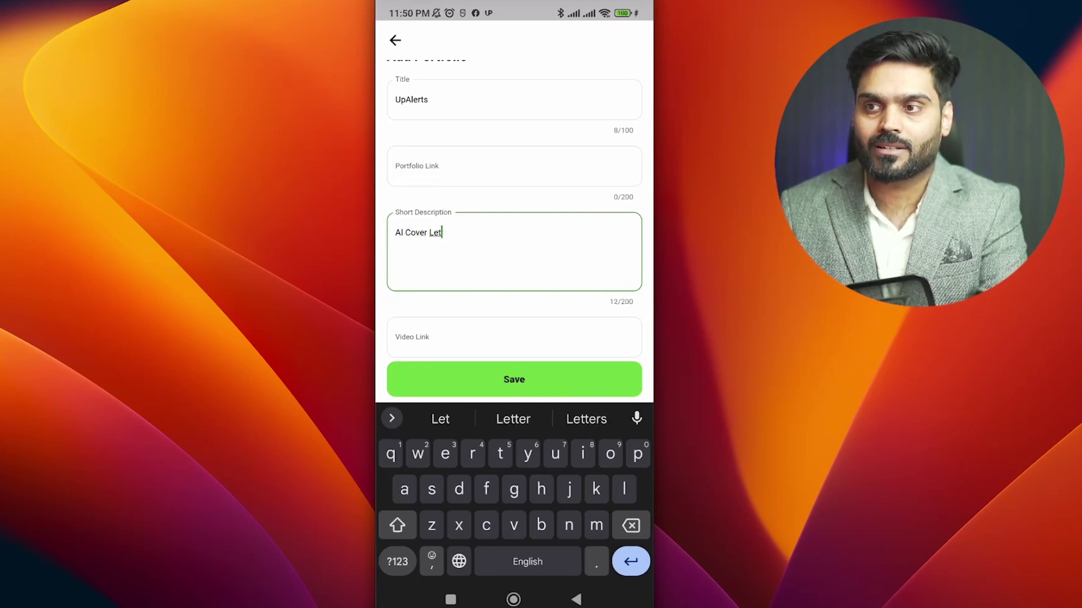
text(ter Writer and)
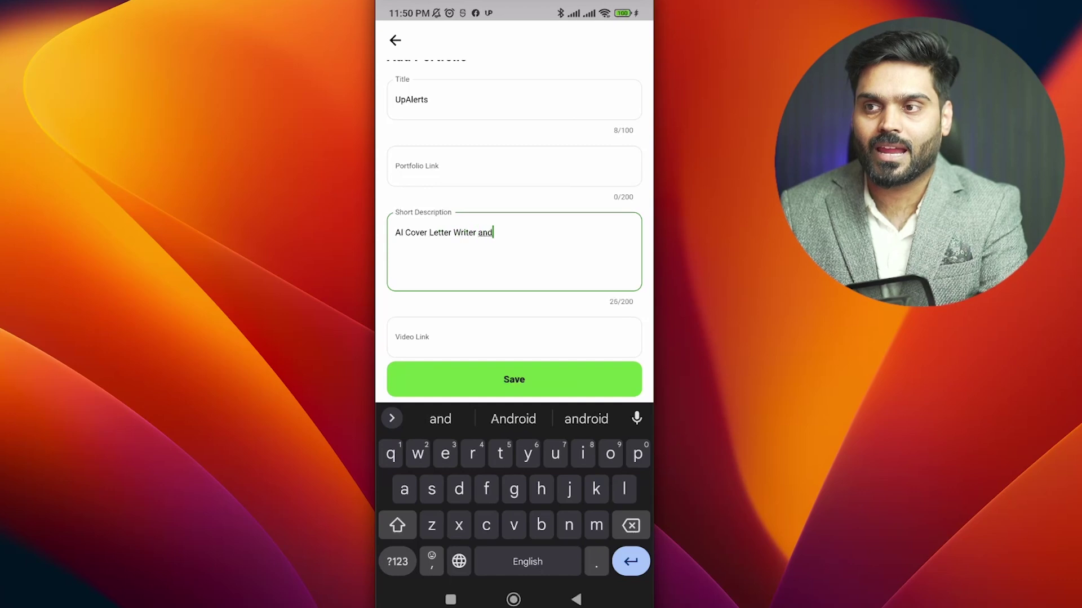
text( Job Alerts.)
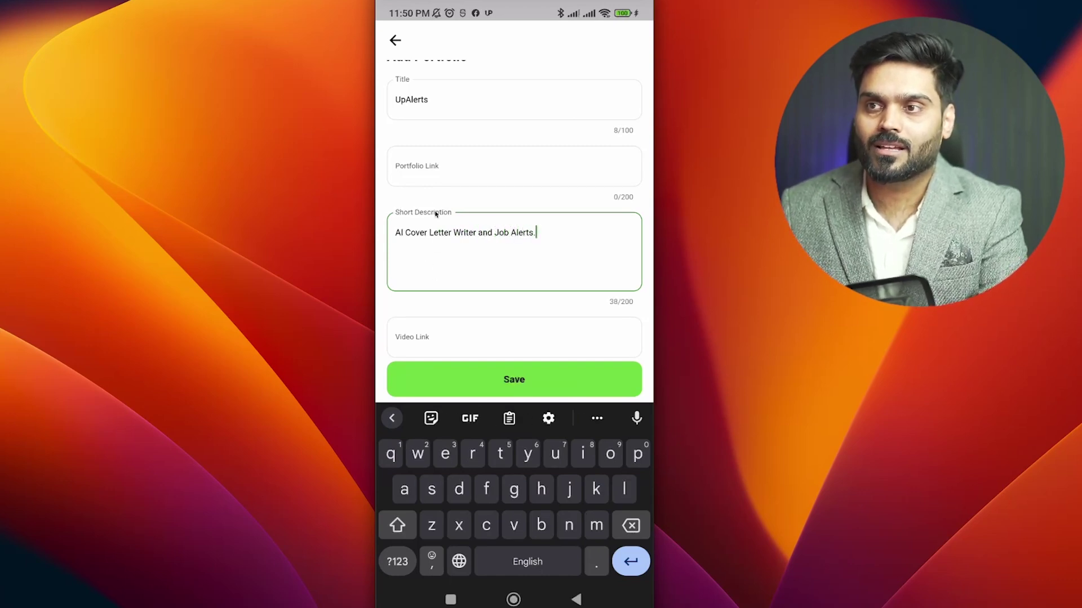
- Leave the video link empty and set the category to Mobile Development
scroll(430, 171, down, 1)
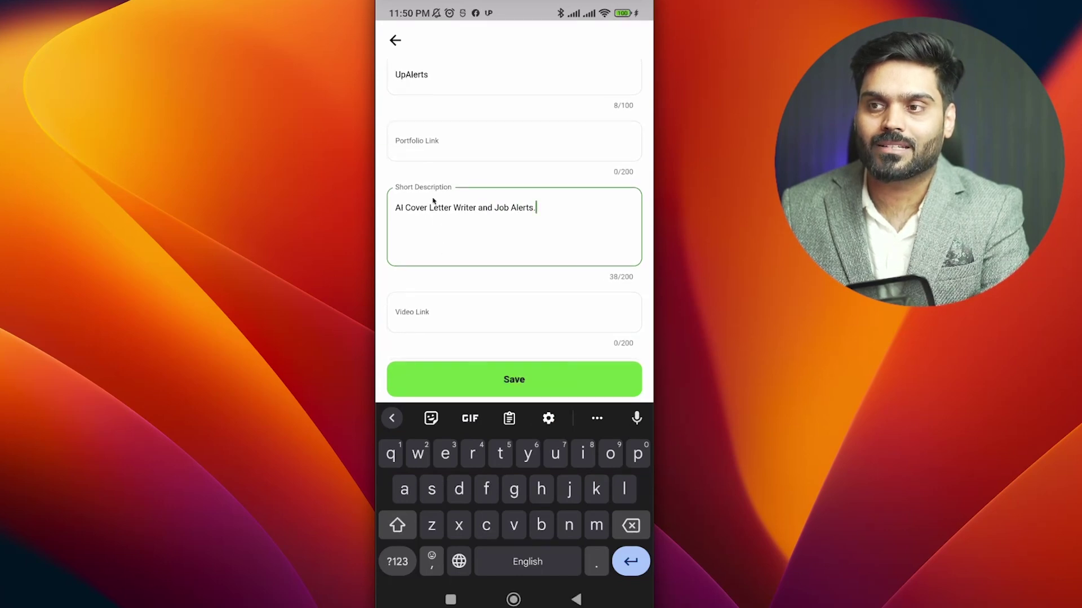
scroll(434, 203, down, 2)
click(443, 275)
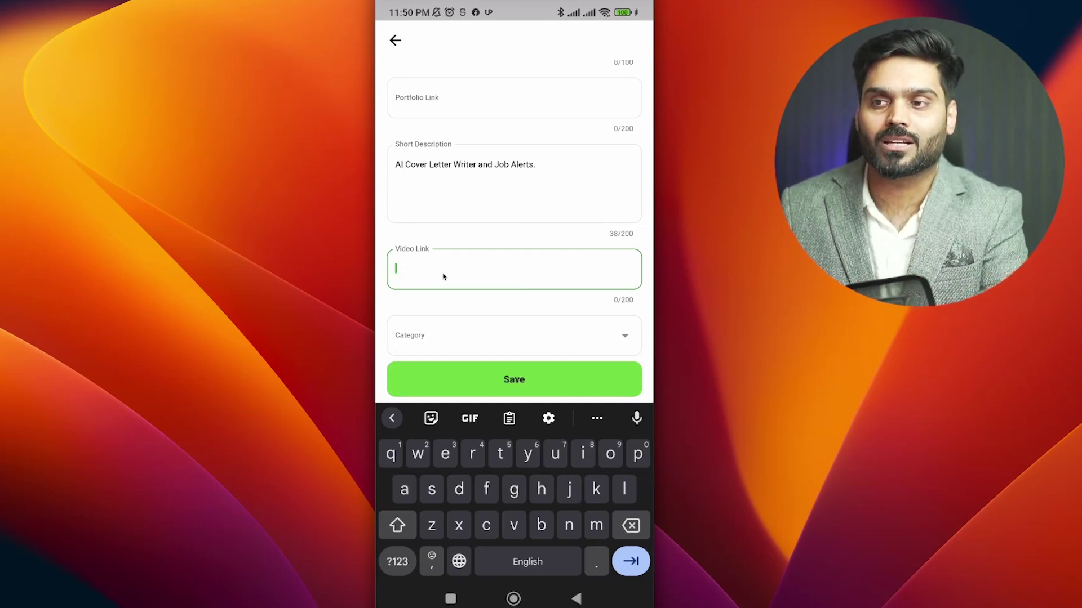
click(444, 234)
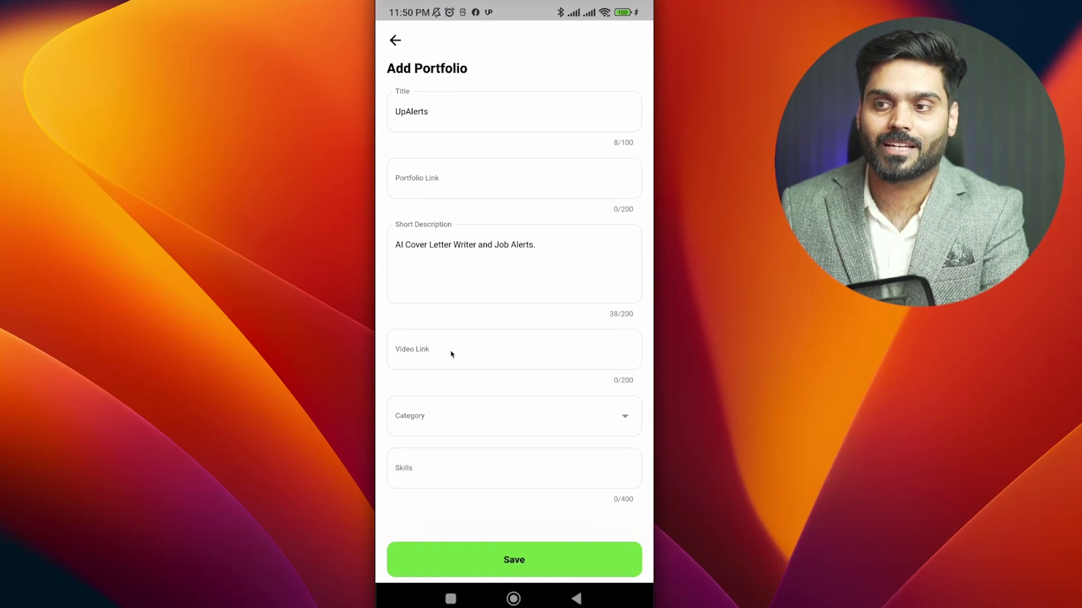
click(451, 354)
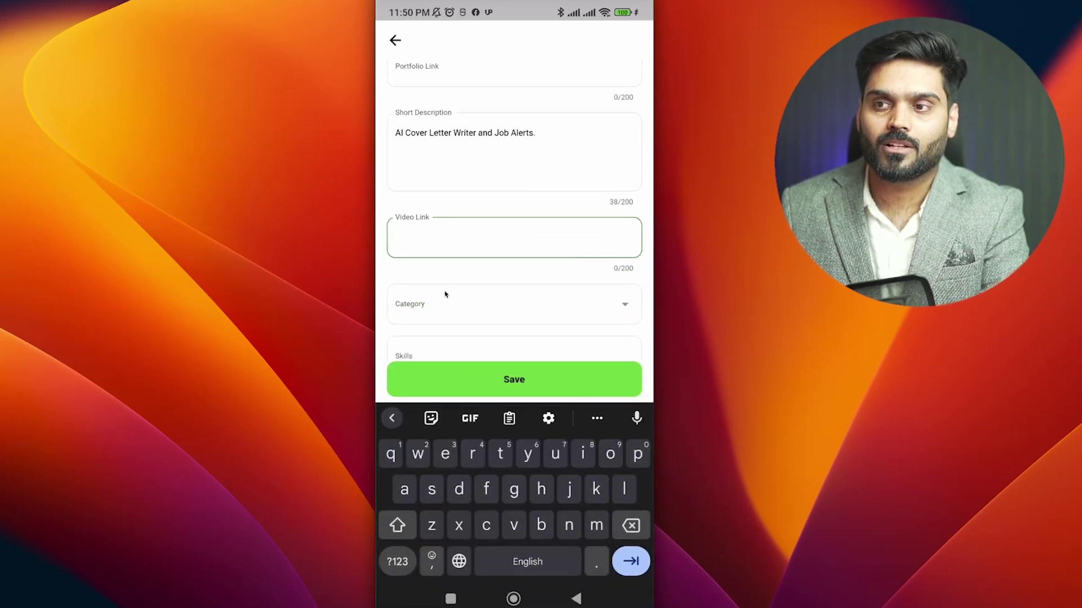
click(445, 294)
click(437, 359)
text(mobil)
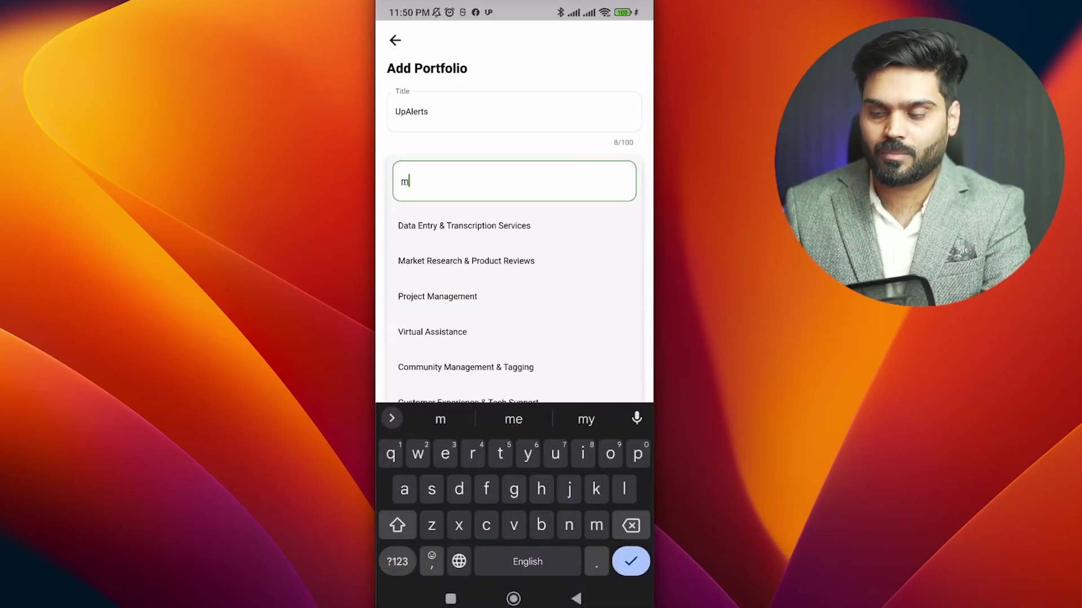
click(437, 369)
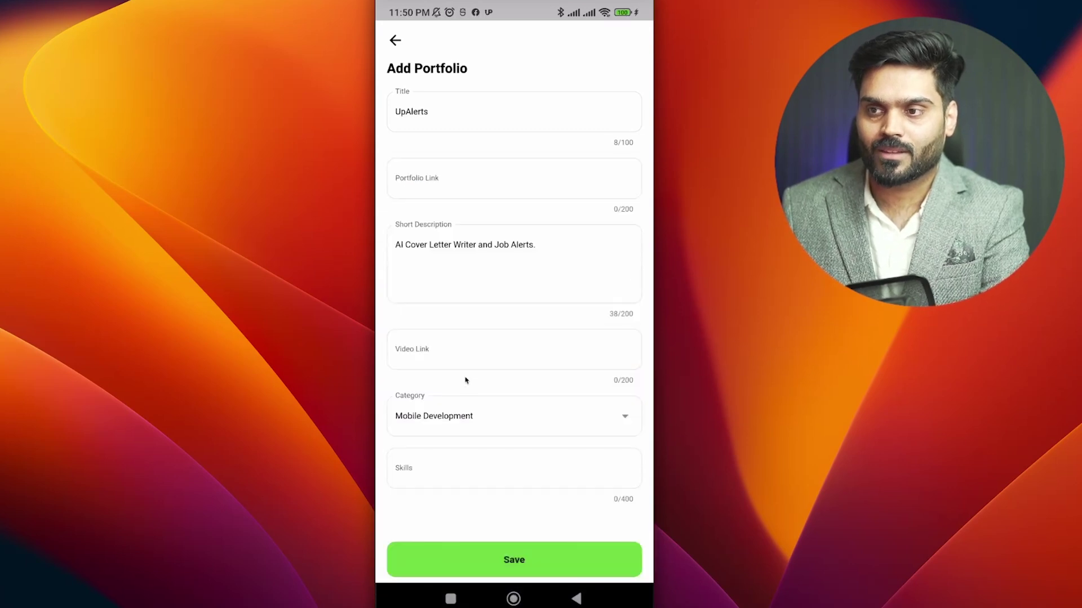
- Add the skills flutter, openai and firebase
click(437, 478)
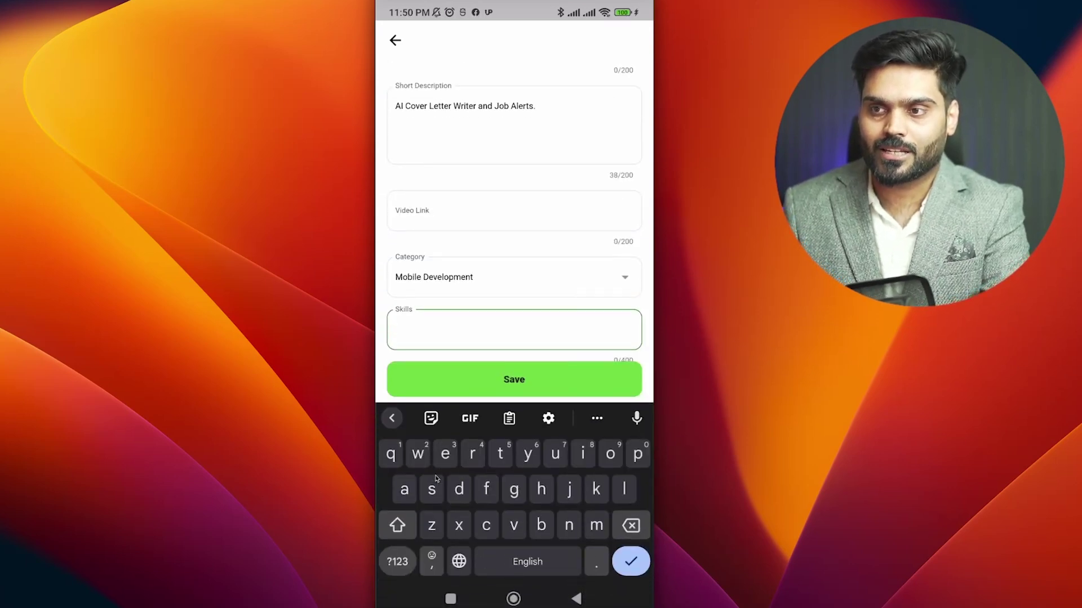
text(flutter,ope)
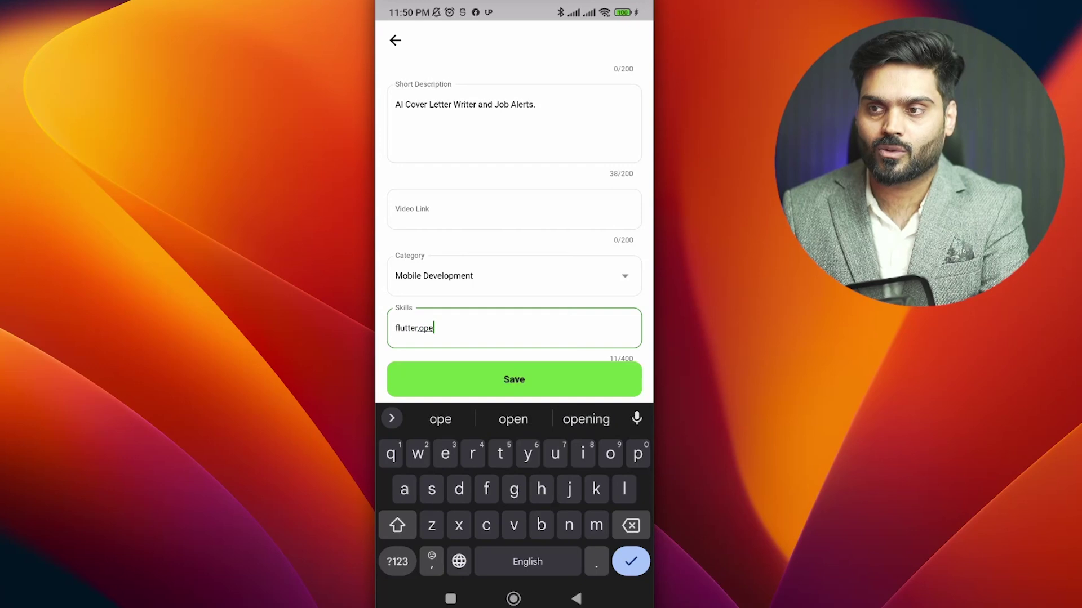
text(nai,fi)
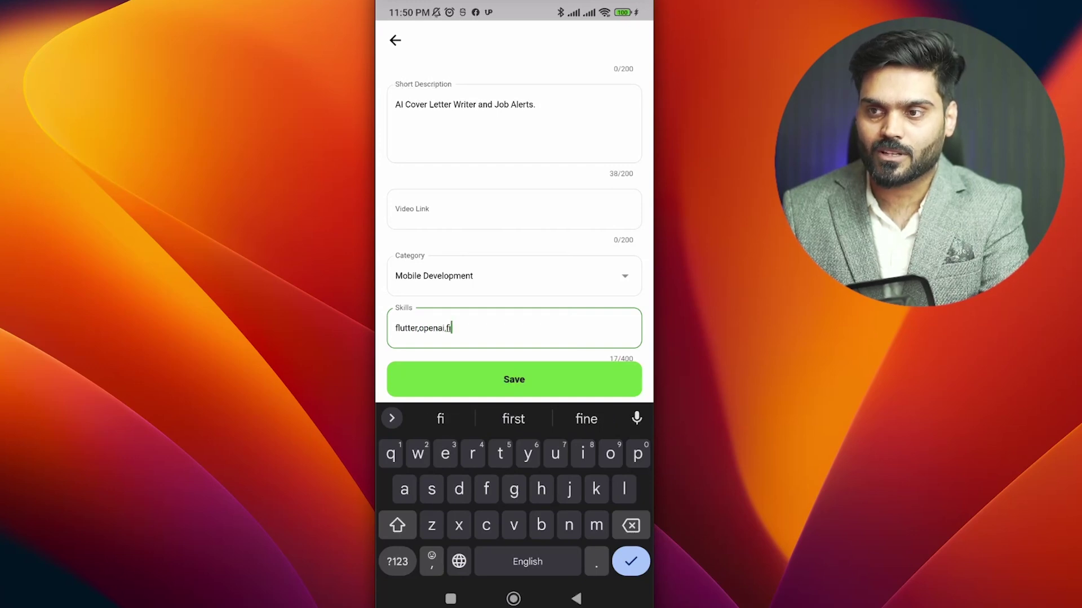
text(rebase,)
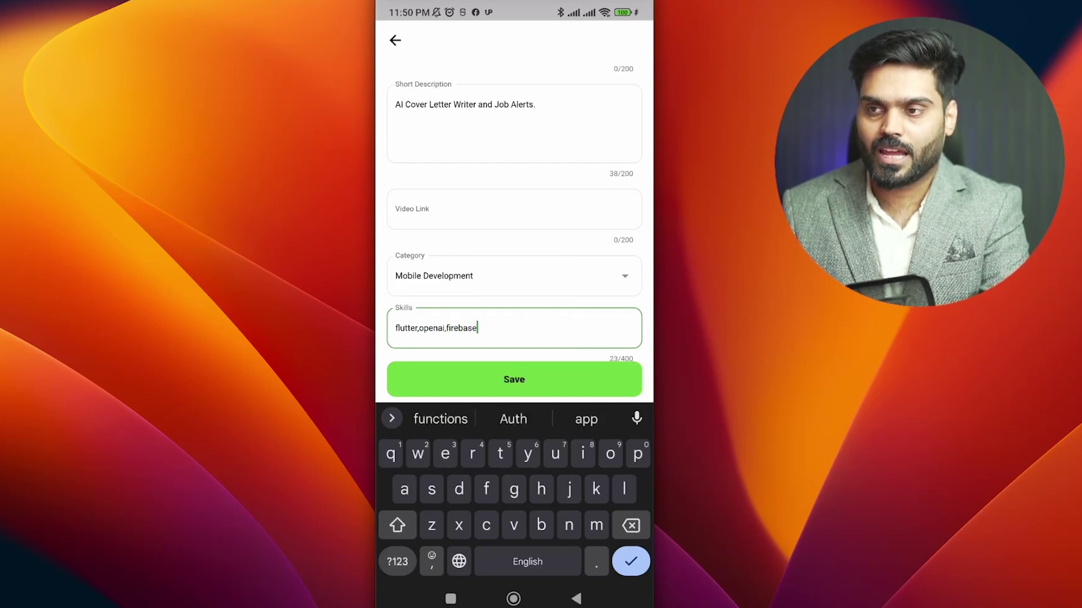
scroll(484, 242, up, 1)
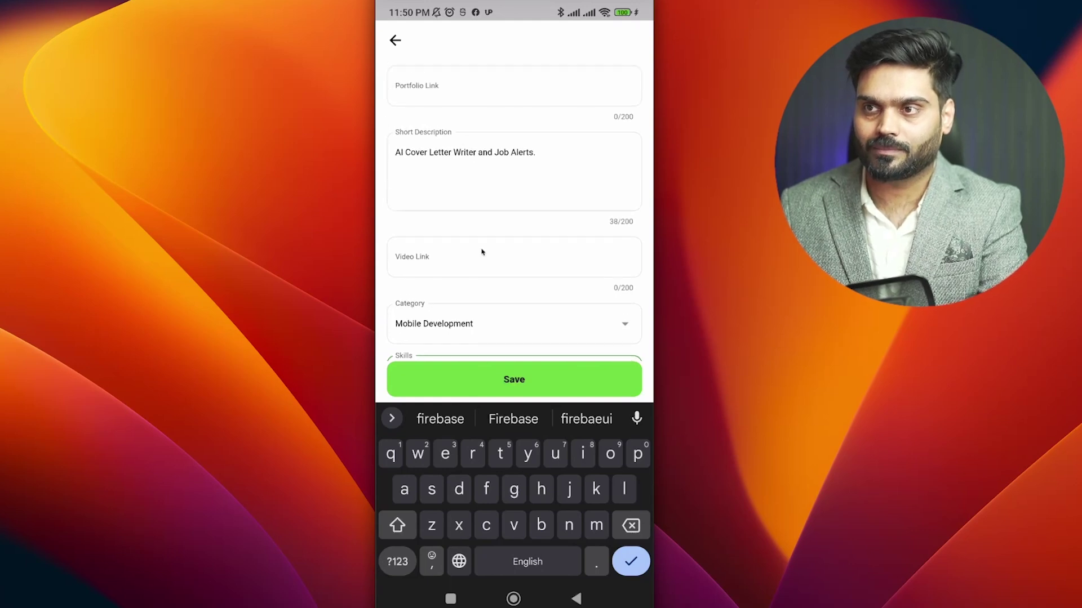
scroll(455, 141, up, 1)
- Paste the Play Store link and extend the title to 'UpAlerts: AI Writer Flutter App'
click(453, 135)
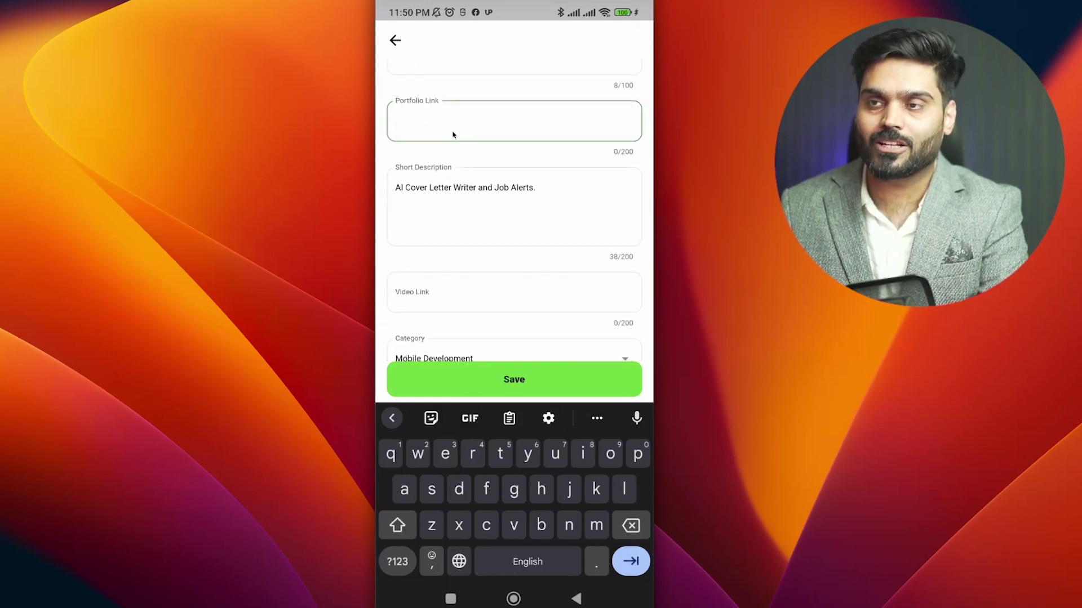
text(https://play.google.com/store/apps/details?id=com.upalerts.app)
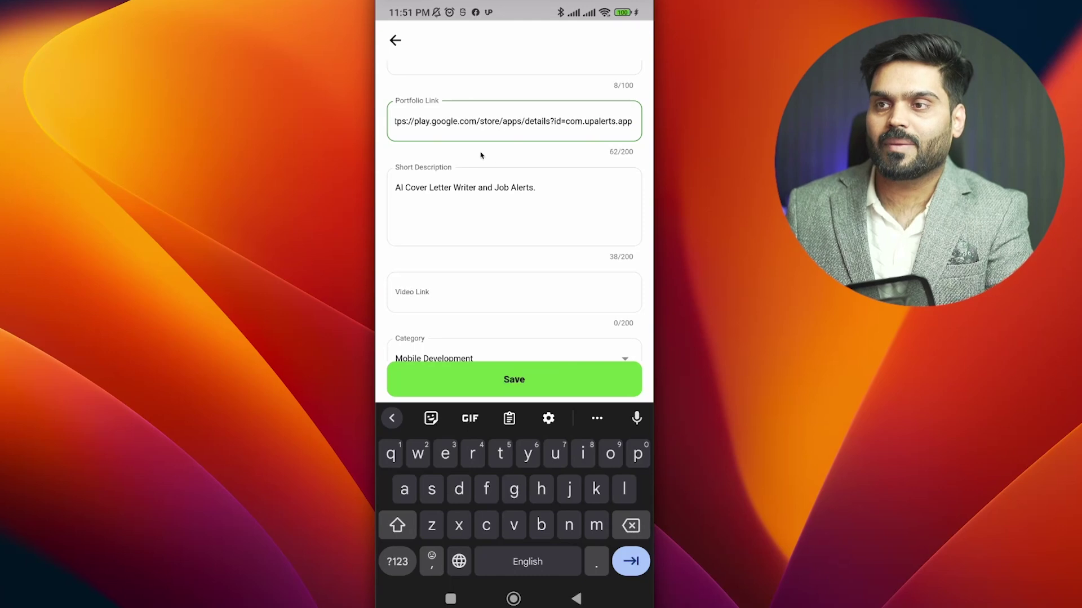
scroll(483, 184, up, 1)
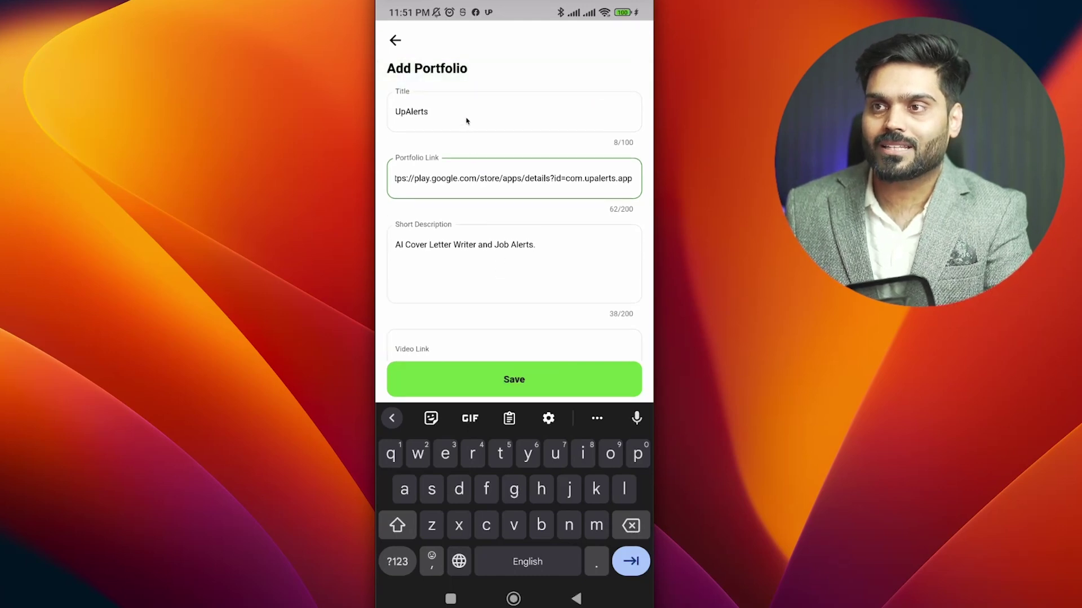
click(466, 121)
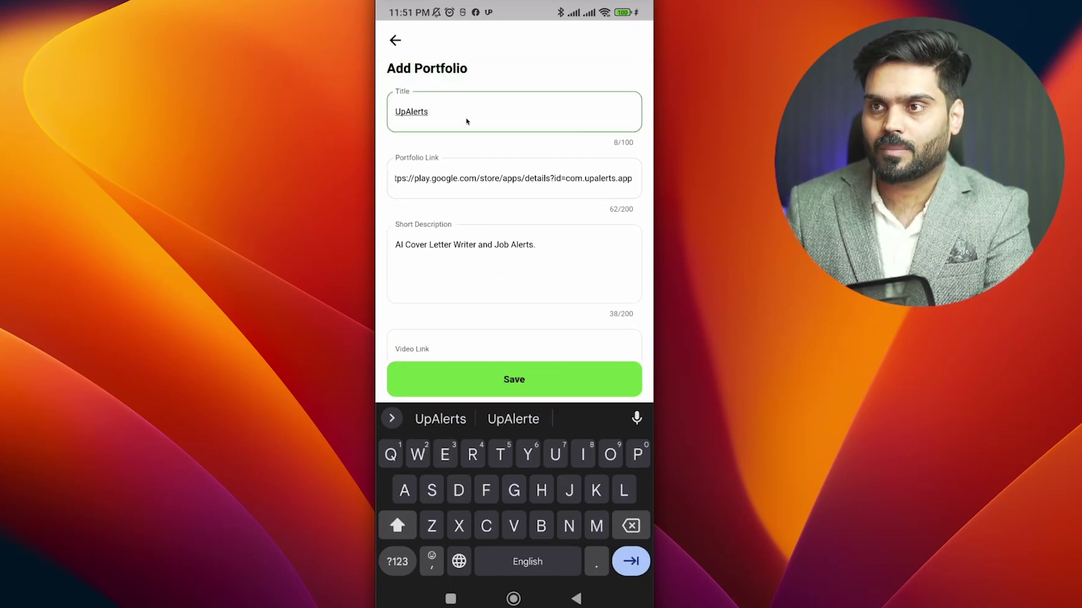
text(: A)
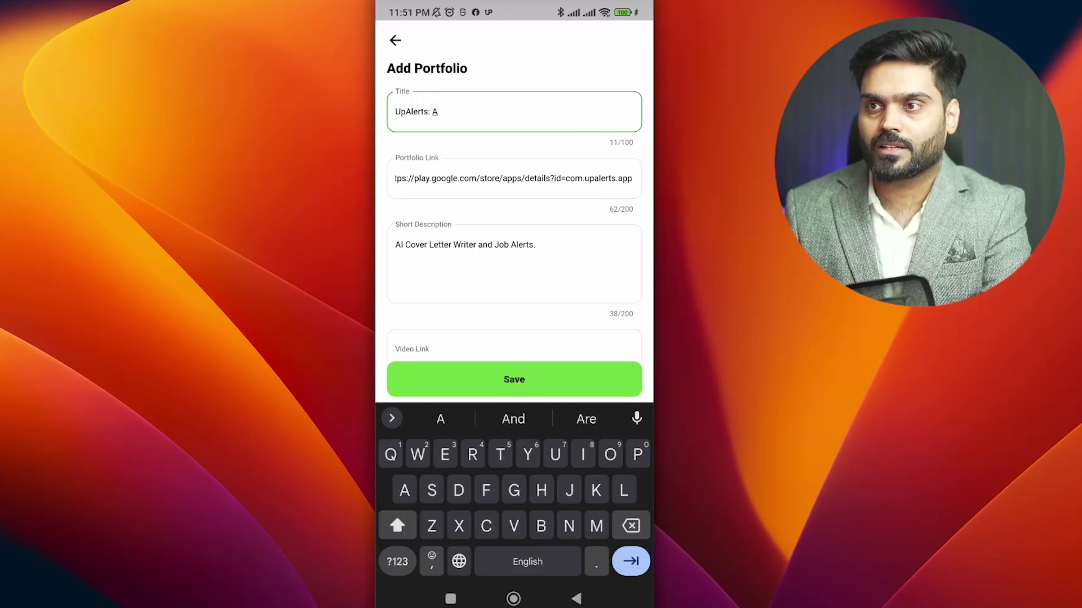
text(I Writ)
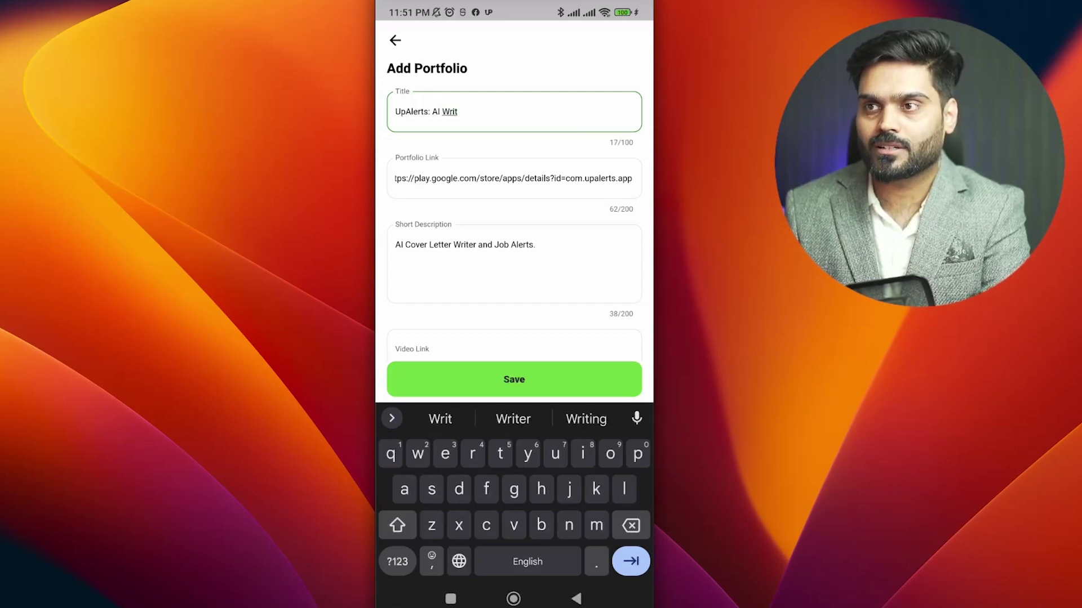
text(er Flutte r)
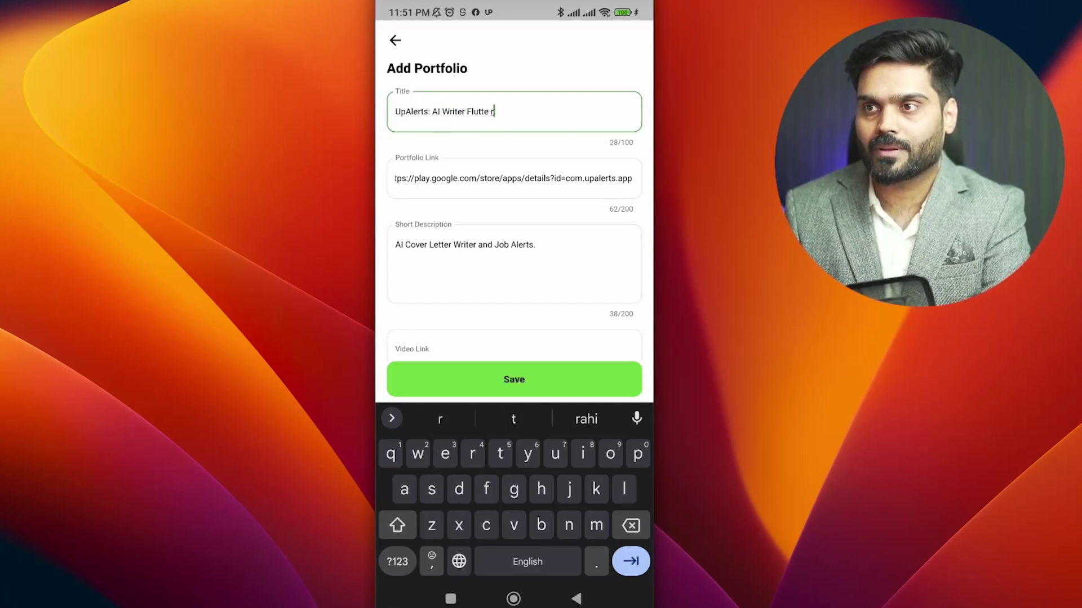
text(App)
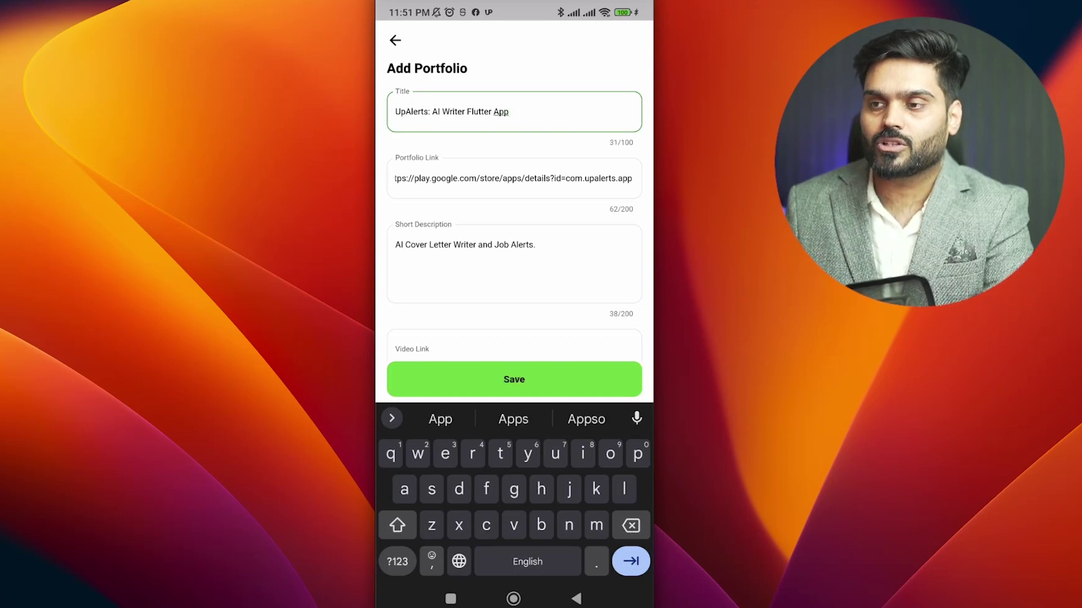
scroll(471, 248, down, 2)
- Save the portfolio, then open the $750 half-built web app job's AI Proposal page
click(483, 379)
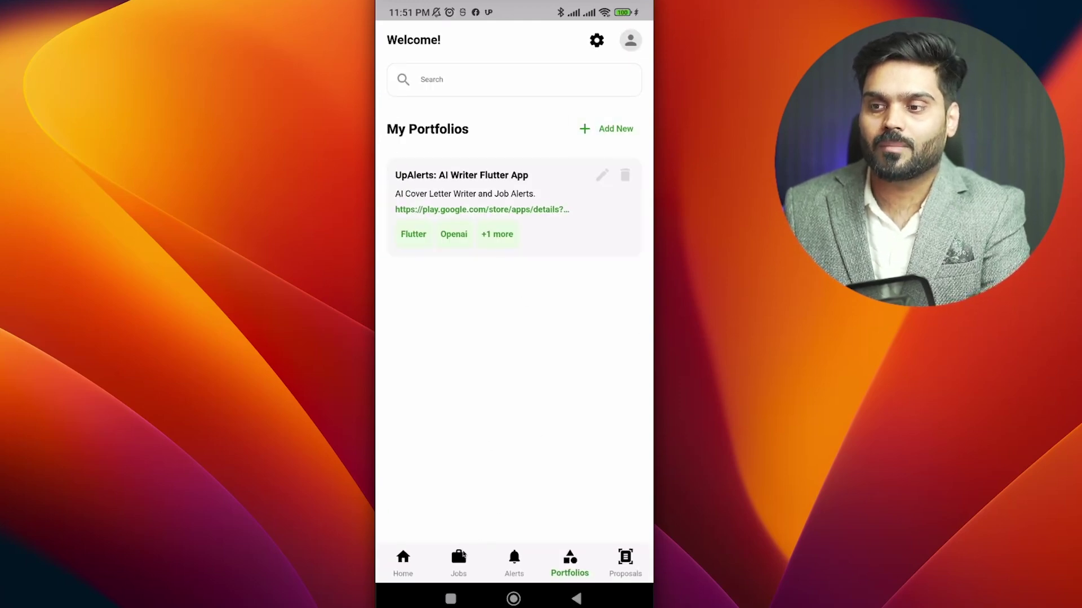
click(458, 561)
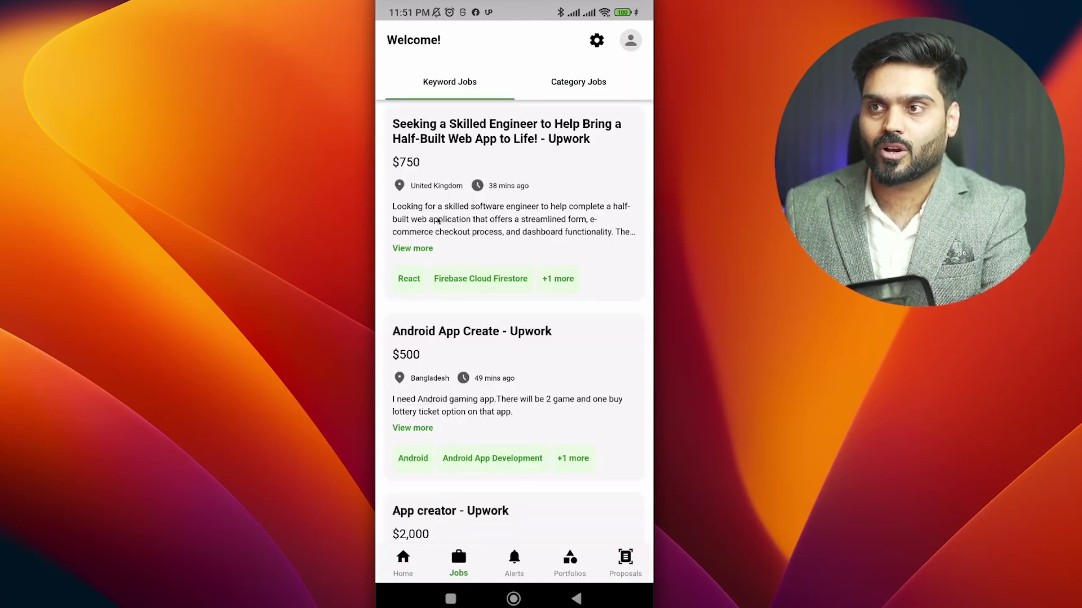
click(466, 238)
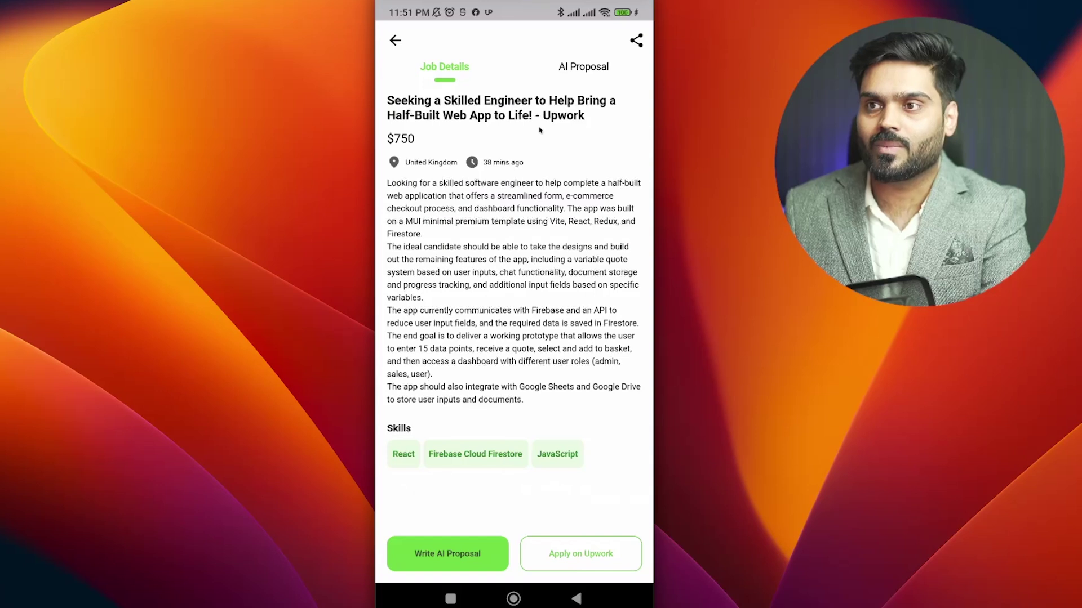
click(462, 562)
- Generate a cover letter from the 'UpAlerts: AI Writer Flutter App' portfolio, then return to jobs
click(481, 280)
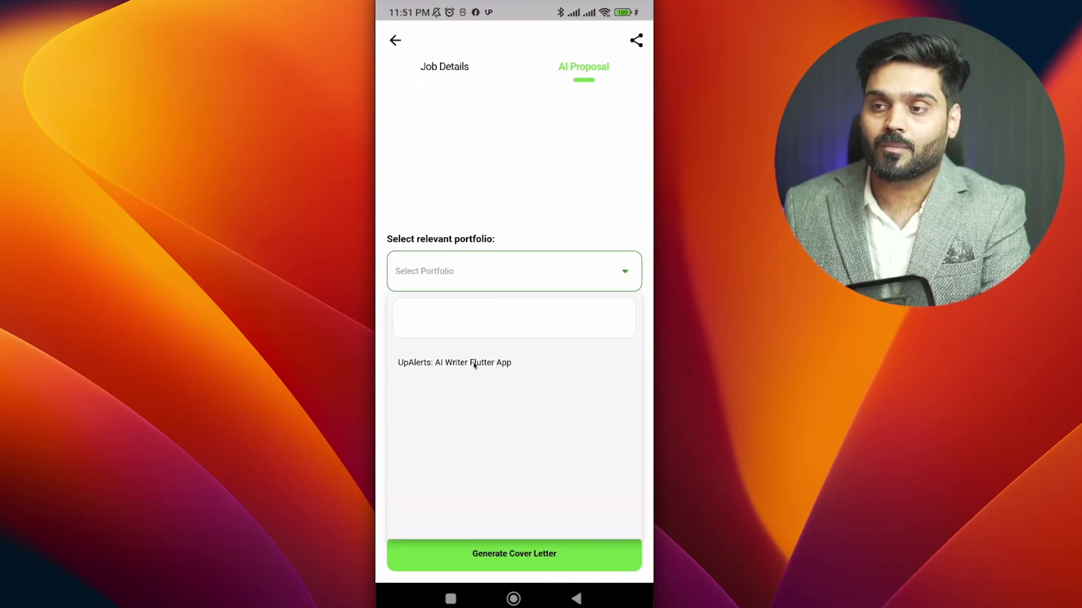
click(474, 364)
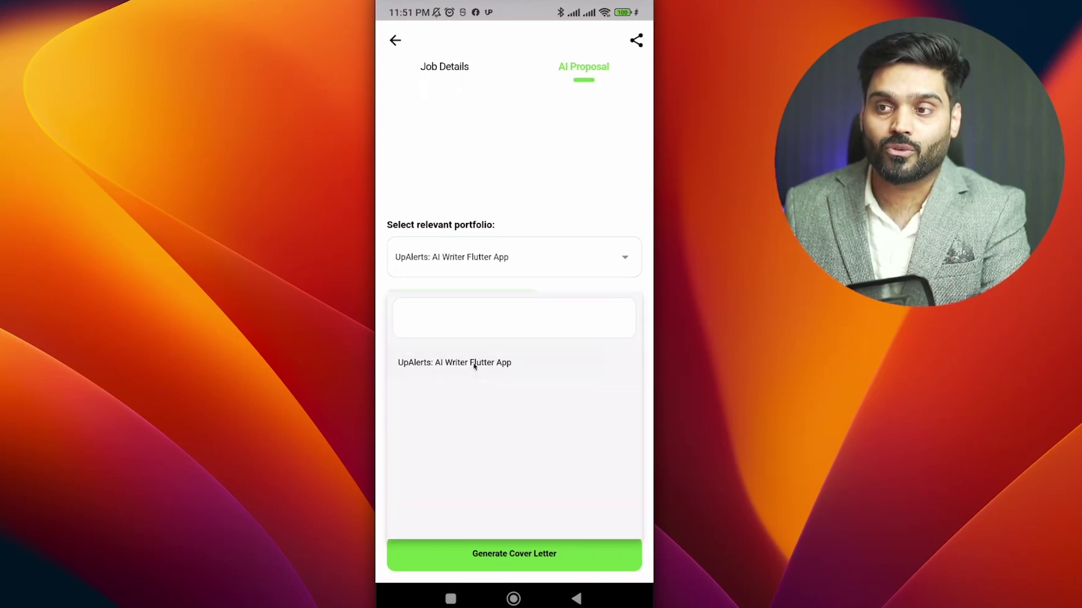
click(504, 553)
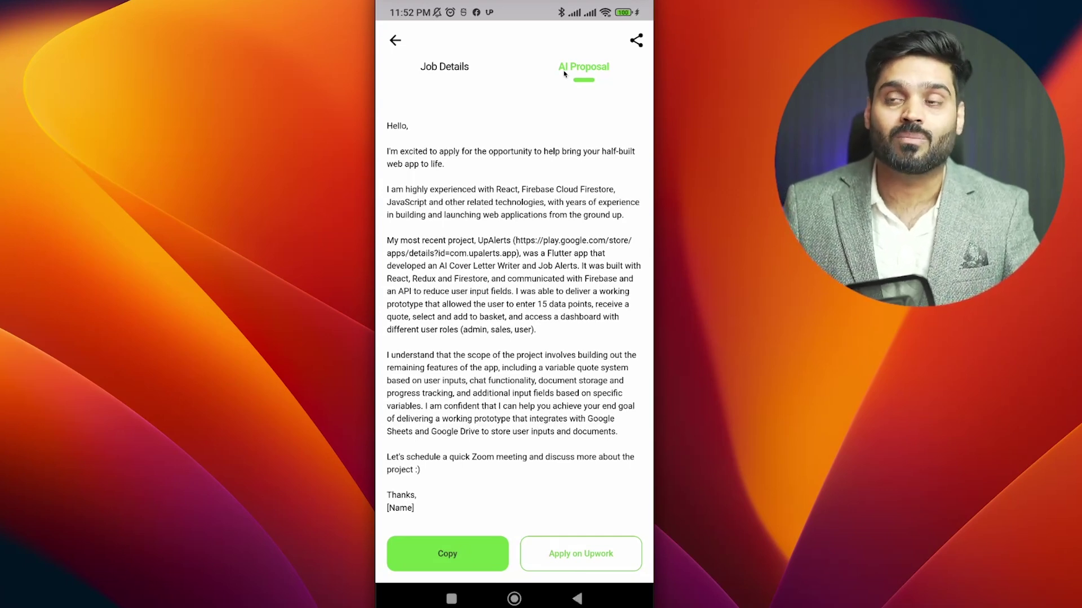
click(401, 45)
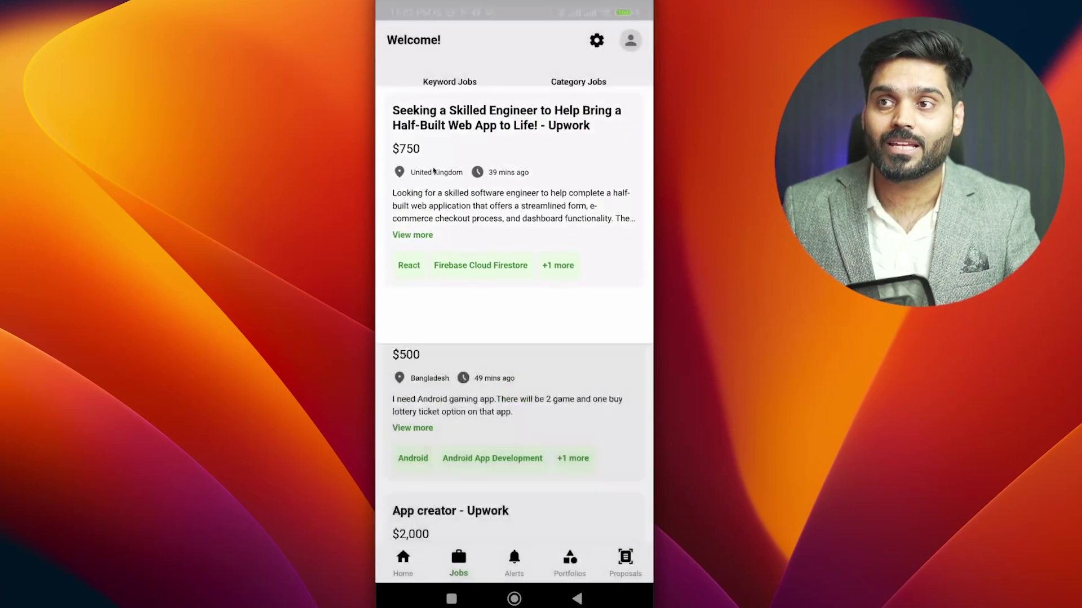
click(407, 557)
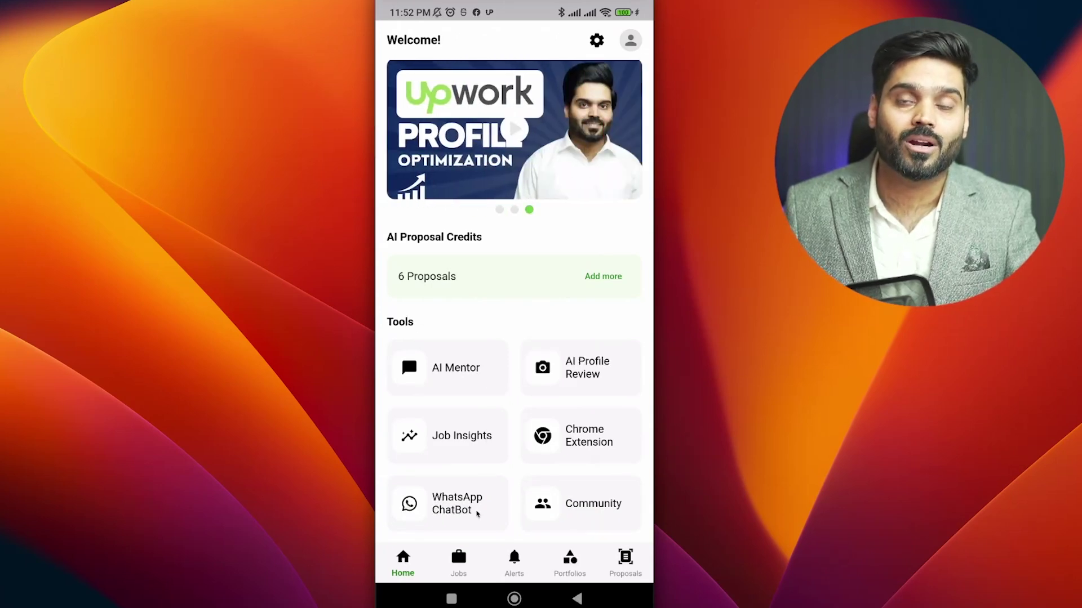
click(557, 506)
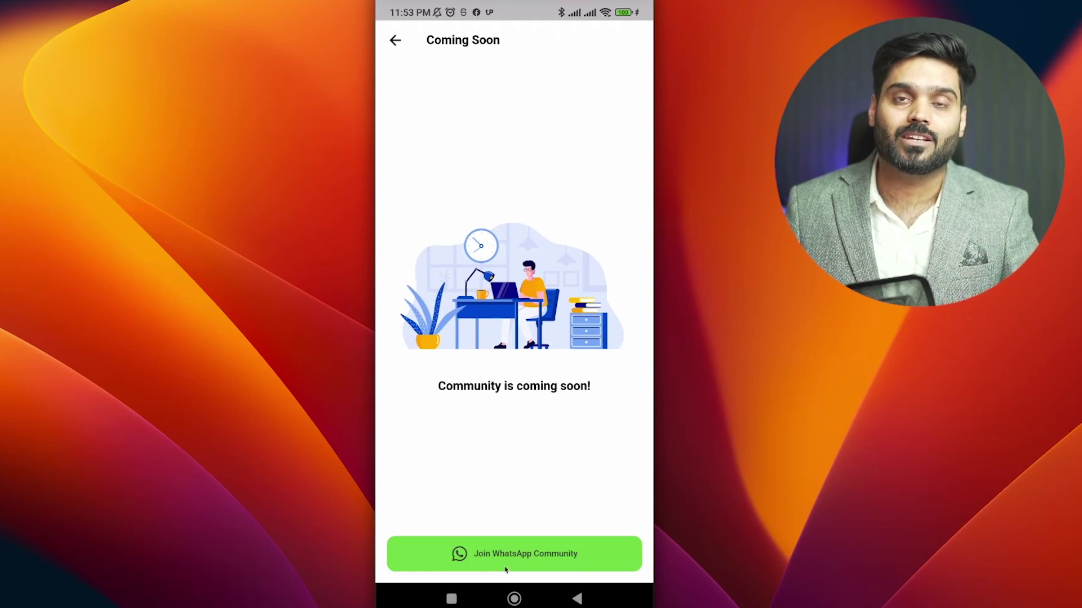
click(577, 599)
click(476, 568)
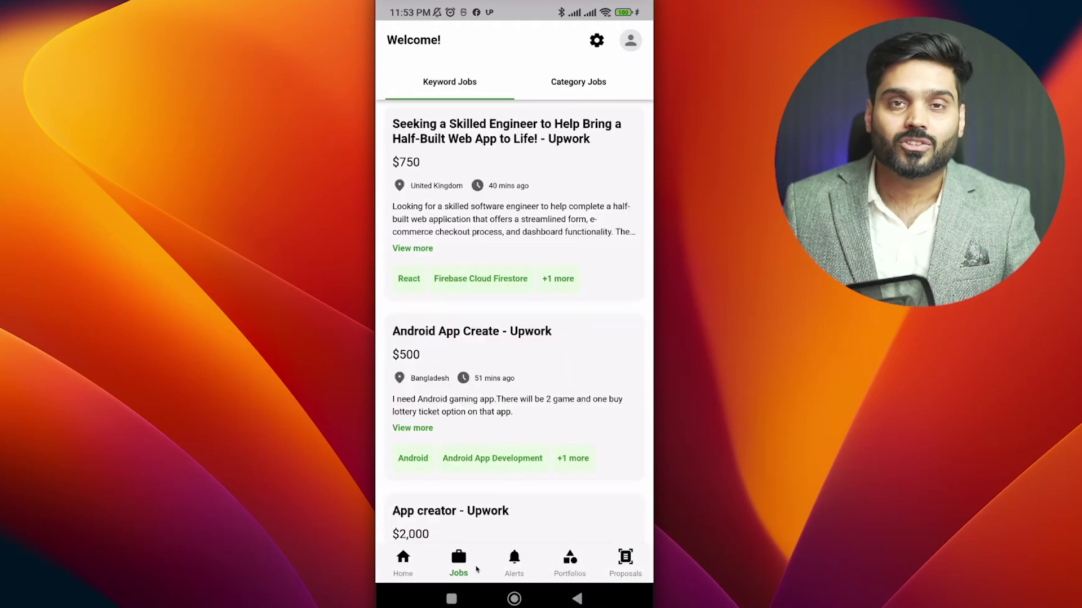